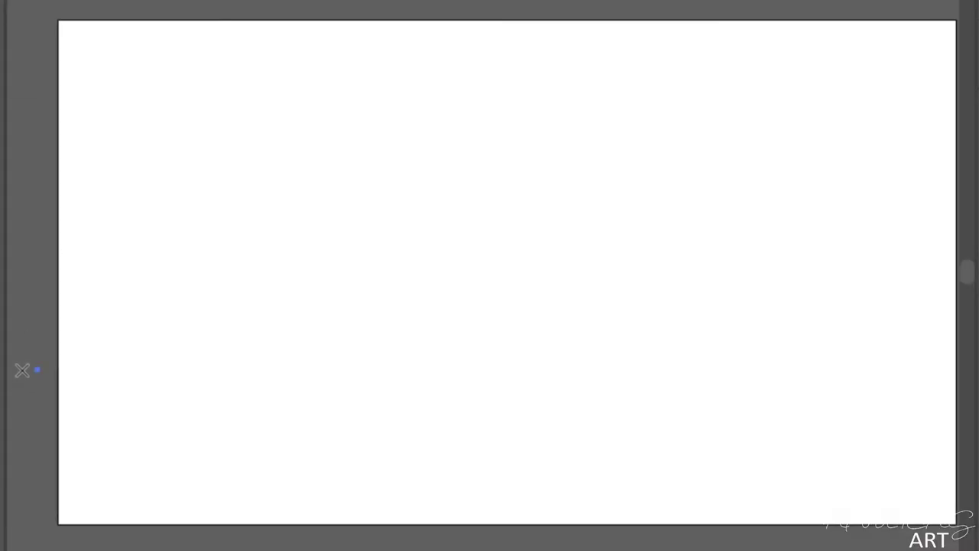
- Start a black hill outline with the Pen tool at the artboard's left edge
{"action": "left_click_drag", "start_coordinate": [206, 380], "coordinate": [226, 393]}
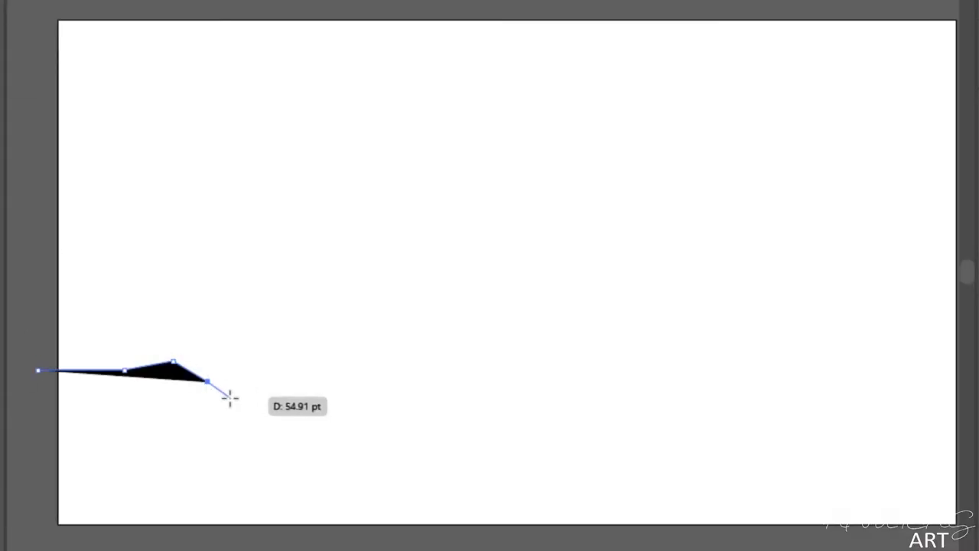
- Trace the hill's wavy top rightward across the artboard, rising into a right-hand hill
{"action": "left_click", "coordinate": [265, 424]}
{"action": "left_click", "coordinate": [306, 423]}
{"action": "left_click", "coordinate": [335, 415]}
{"action": "left_click", "coordinate": [418, 400]}
{"action": "left_click", "coordinate": [533, 413]}
{"action": "left_click", "coordinate": [590, 411]}
{"action": "left_click", "coordinate": [652, 393]}
{"action": "left_click", "coordinate": [784, 352]}
{"action": "left_click", "coordinate": [855, 333]}
{"action": "left_click", "coordinate": [900, 332]}
{"action": "left_click", "coordinate": [927, 346]}
- Slope the hill down past the right edge, close it below, and roughen its edges
{"action": "scroll", "coordinate": [168, 268], "scroll_direction": "down", "scroll_amount": 1}
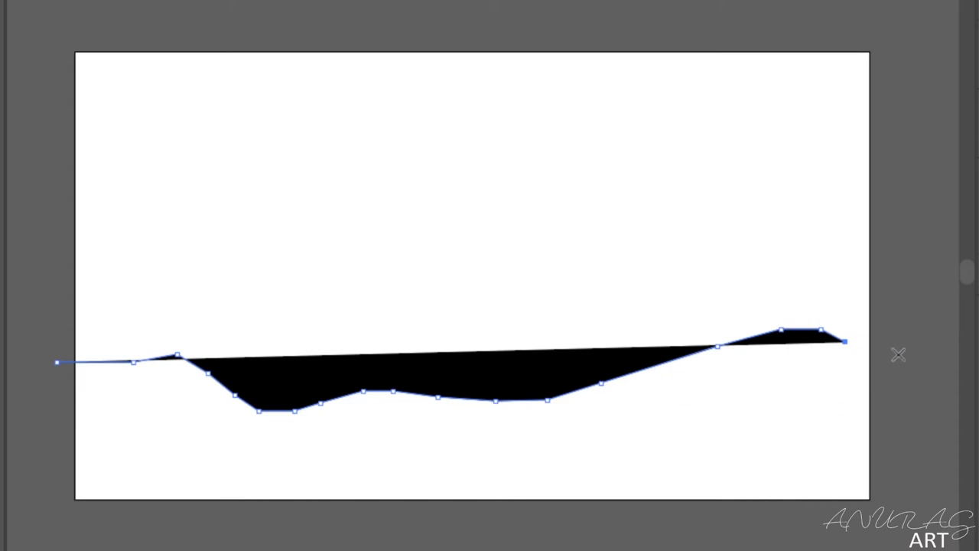
{"action": "left_click", "coordinate": [857, 335]}
{"action": "left_click", "coordinate": [897, 357]}
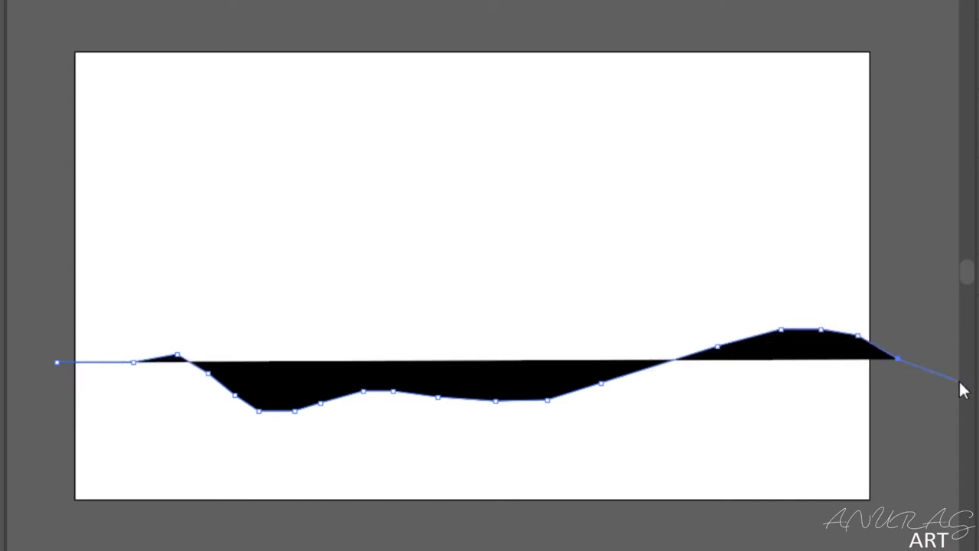
{"action": "scroll", "coordinate": [962, 390], "scroll_direction": "down", "scroll_amount": 4}
{"action": "left_click", "coordinate": [896, 245]}
{"action": "left_click", "coordinate": [56, 239]}
{"action": "left_click", "coordinate": [57, 59]}
{"action": "scroll", "coordinate": [768, 428], "scroll_direction": "up", "scroll_amount": 1}
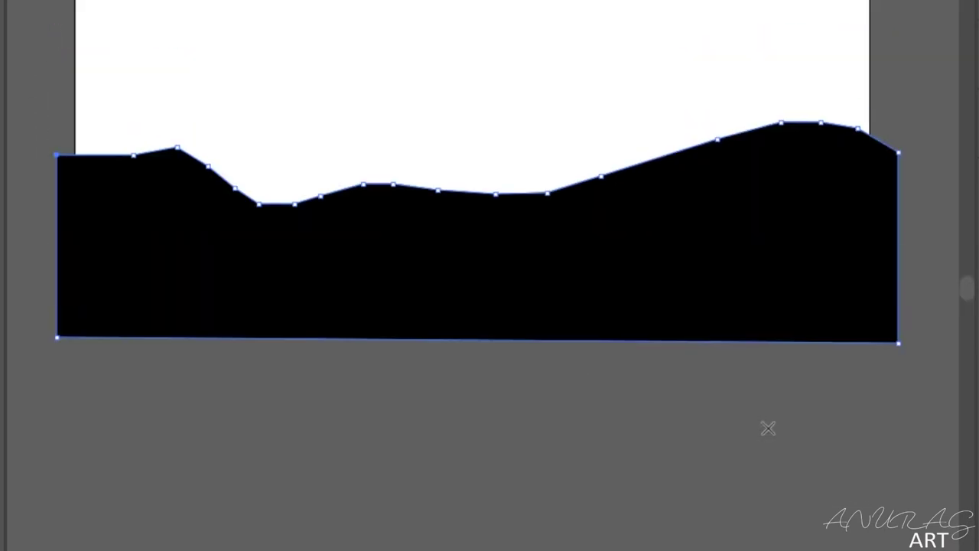
{"action": "scroll", "coordinate": [768, 428], "scroll_direction": "up", "scroll_amount": 2}
{"action": "key", "text": "ctrl+alt+shift+d"}
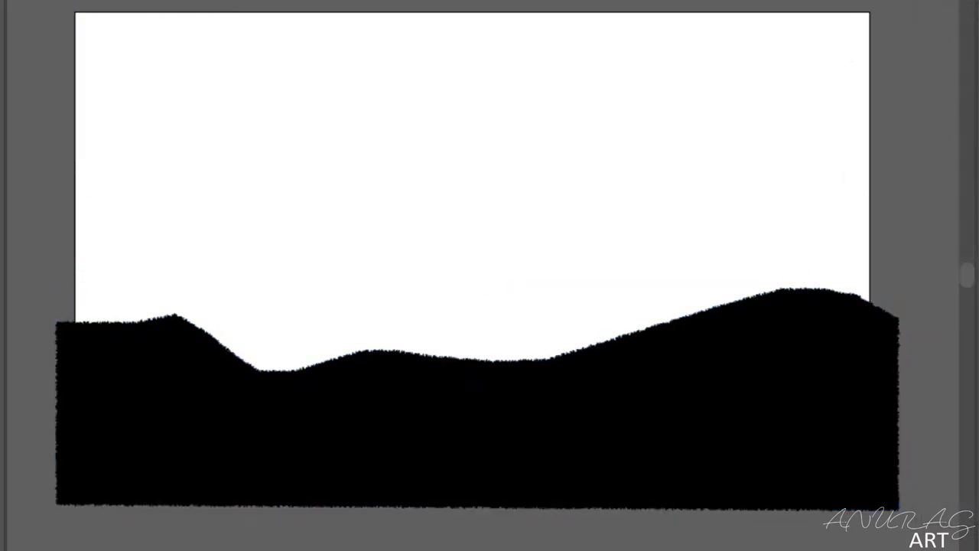
- Place a grass strip on the right hill slope, rotated to follow it and stretched wider
{"action": "mouse_move", "coordinate": [302, 227]}
{"action": "left_mouse_down"}
{"action": "mouse_move", "coordinate": [693, 376]}
{"action": "mouse_move", "coordinate": [705, 421]}
{"action": "left_mouse_up"}
{"action": "left_click_drag", "start_coordinate": [806, 387], "coordinate": [800, 328]}
{"action": "mouse_move", "coordinate": [694, 415]}
{"action": "left_mouse_down"}
{"action": "mouse_move", "coordinate": [732, 360]}
{"action": "mouse_move", "coordinate": [721, 378]}
{"action": "left_mouse_up"}
{"action": "right_click", "coordinate": [636, 392]}
{"action": "left_click", "coordinate": [622, 410]}
{"action": "mouse_move", "coordinate": [820, 305]}
{"action": "left_mouse_down"}
{"action": "mouse_move", "coordinate": [857, 299]}
{"action": "mouse_move", "coordinate": [824, 324]}
{"action": "mouse_move", "coordinate": [917, 325]}
{"action": "left_mouse_up"}
{"action": "left_click", "coordinate": [770, 442]}
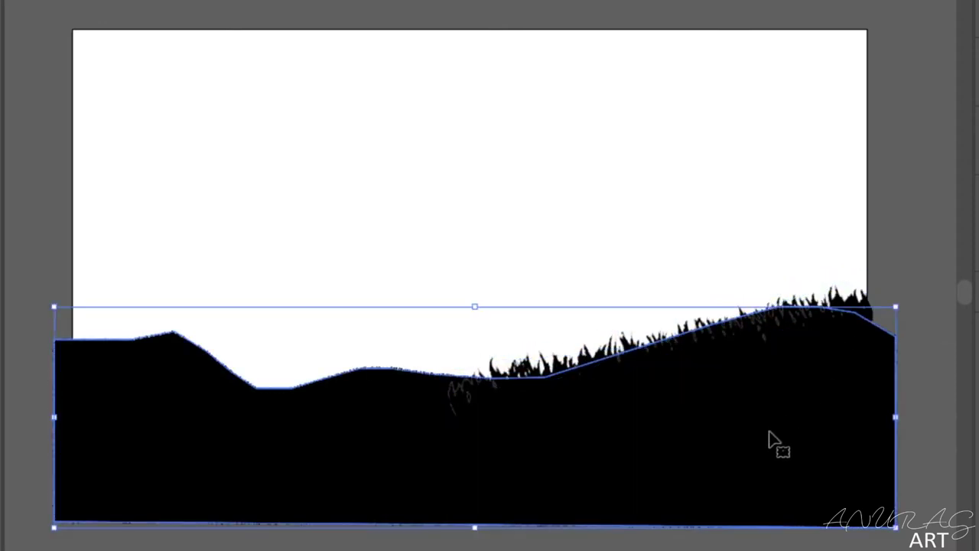
{"action": "left_click", "coordinate": [690, 341]}
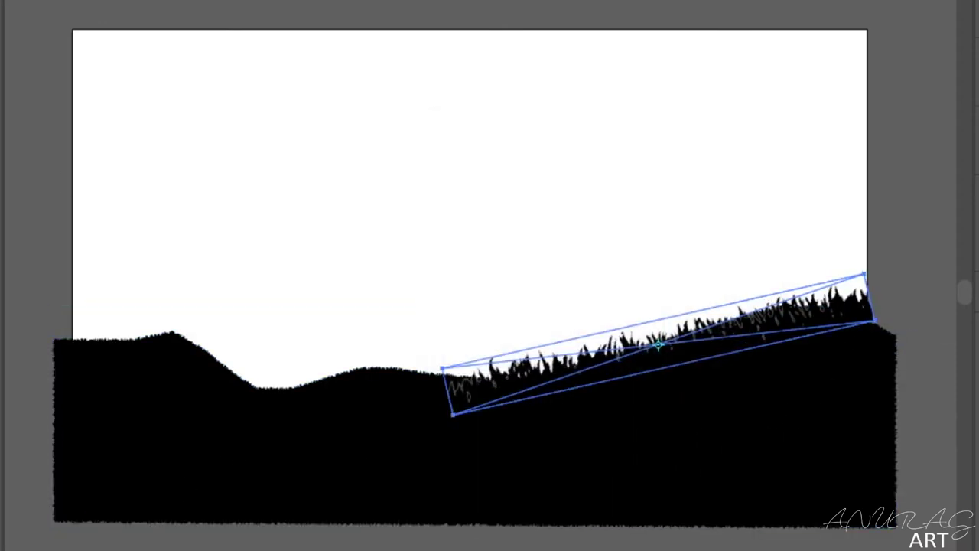
- Duplicate the grass strip over the left hills, tilted so its left end rises
{"action": "left_click_drag", "start_coordinate": [665, 363], "coordinate": [389, 405]}
{"action": "left_click_drag", "start_coordinate": [590, 308], "coordinate": [596, 345]}
{"action": "mouse_move", "coordinate": [399, 400]}
{"action": "left_mouse_down"}
{"action": "mouse_move", "coordinate": [394, 392]}
{"action": "mouse_move", "coordinate": [421, 404]}
{"action": "left_mouse_up"}
{"action": "left_click", "coordinate": [899, 190]}
{"action": "left_click", "coordinate": [309, 412]}
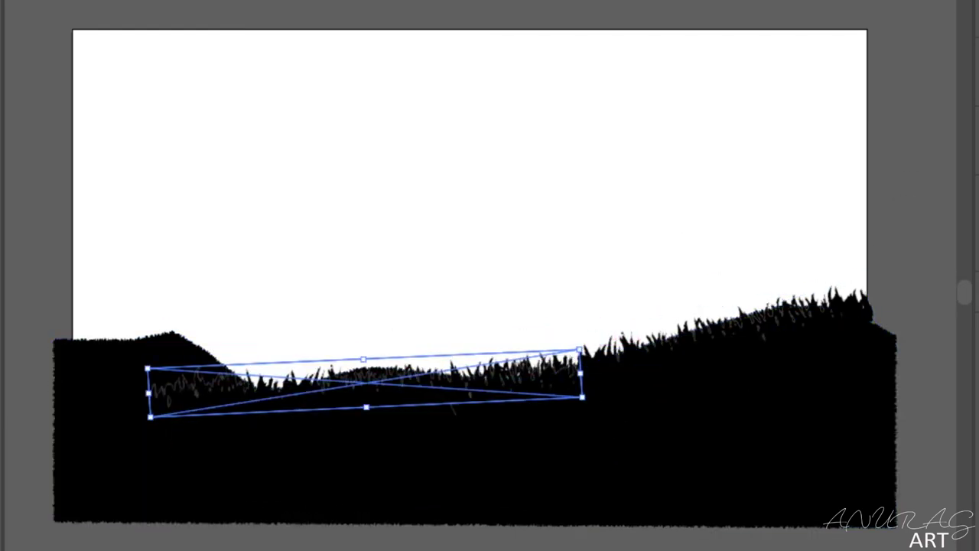
{"action": "left_click", "coordinate": [191, 498]}
{"action": "left_click", "coordinate": [256, 405]}
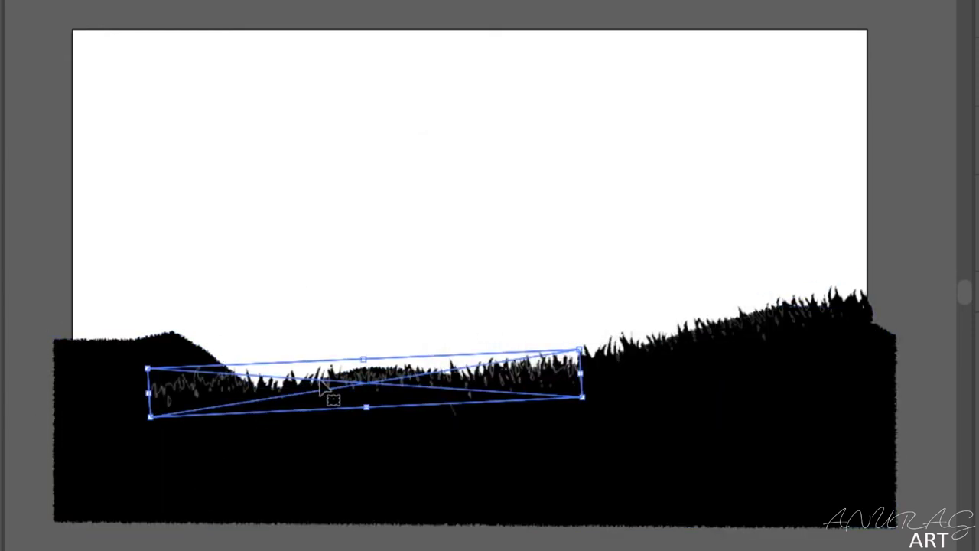
{"action": "left_click_drag", "start_coordinate": [319, 344], "coordinate": [191, 308]}
{"action": "left_click_drag", "start_coordinate": [458, 359], "coordinate": [475, 341]}
{"action": "mouse_move", "coordinate": [322, 382]}
{"action": "left_mouse_down"}
{"action": "mouse_move", "coordinate": [200, 386]}
{"action": "mouse_move", "coordinate": [229, 384]}
{"action": "left_mouse_up"}
- Make a rotated copy of the grass strip and move it to the lower right
{"action": "left_click", "coordinate": [169, 388]}
{"action": "left_click", "coordinate": [500, 331]}
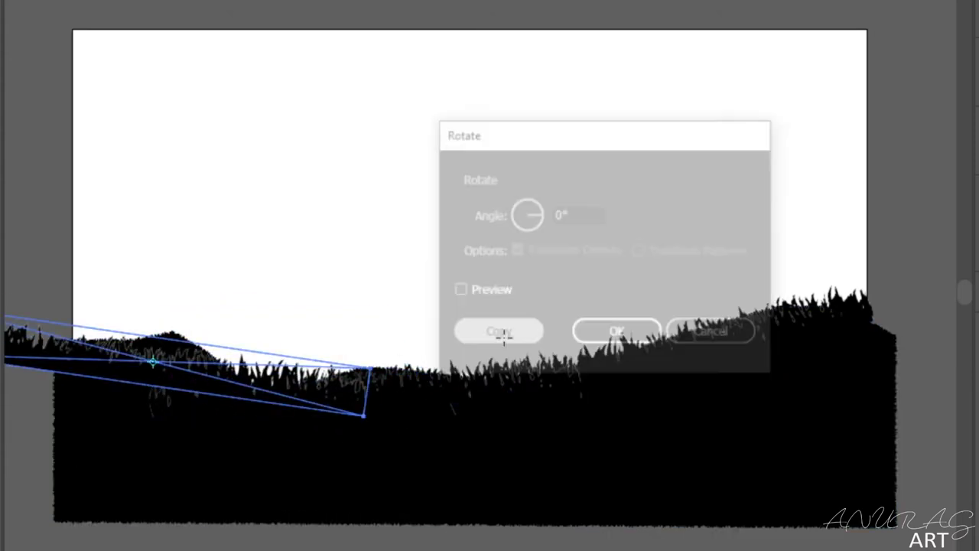
{"action": "mouse_move", "coordinate": [245, 398]}
{"action": "left_mouse_down"}
{"action": "mouse_move", "coordinate": [590, 411]}
{"action": "mouse_move", "coordinate": [742, 456]}
{"action": "left_mouse_up"}
{"action": "left_click", "coordinate": [921, 189]}
- Fine-tune the positions of the left grass strips and zoom out to view the scene
{"action": "left_click", "coordinate": [125, 431]}
{"action": "right_click", "coordinate": [104, 360]}
{"action": "key", "text": "Escape"}
{"action": "left_click_drag", "start_coordinate": [77, 349], "coordinate": [92, 350]}
{"action": "left_click", "coordinate": [210, 405]}
{"action": "left_click", "coordinate": [33, 448]}
{"action": "left_click", "coordinate": [356, 393]}
{"action": "left_click_drag", "start_coordinate": [174, 375], "coordinate": [174, 349]}
{"action": "key", "text": "ctrl+minus"}
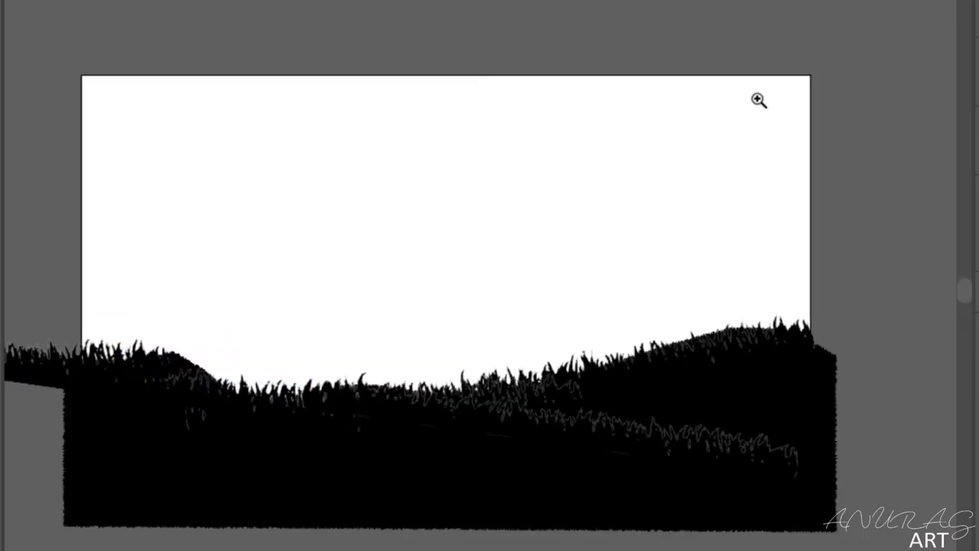
- Draw an artboard-covering rectangle filled #6b3024 and send it behind the hills
{"action": "left_click", "coordinate": [60, 143]}
{"action": "left_click_drag", "start_coordinate": [365, 431], "coordinate": [363, 188]}
{"action": "left_click", "coordinate": [31, 142]}
{"action": "left_click_drag", "start_coordinate": [83, 74], "coordinate": [809, 530]}
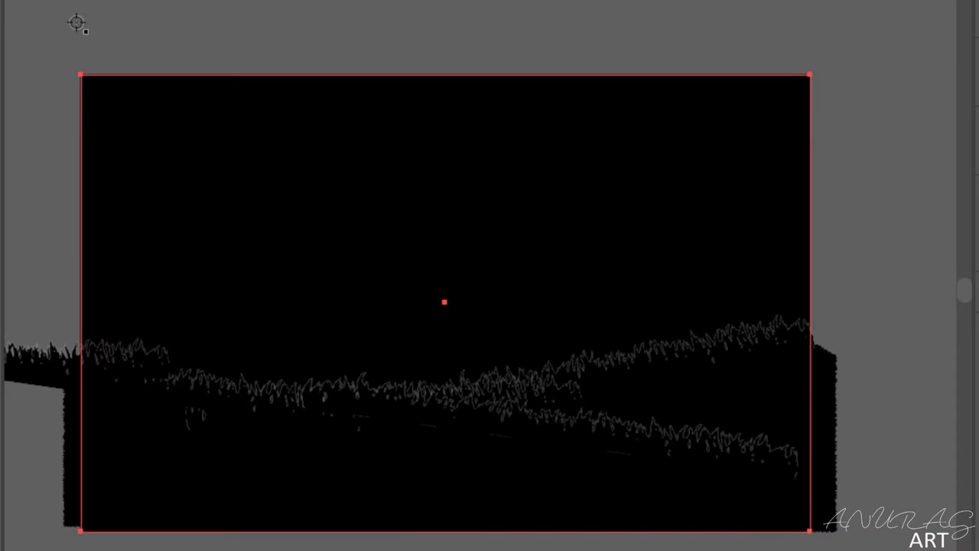
{"action": "type", "text": "6b3024"}
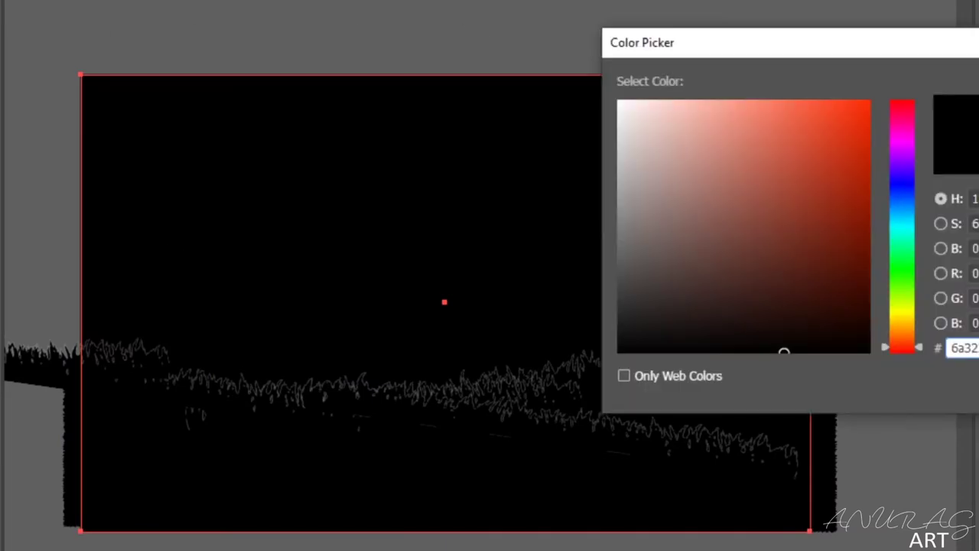
{"action": "key", "text": "Return"}
{"action": "key", "text": "v"}
{"action": "left_click", "coordinate": [282, 25]}
{"action": "left_click_drag", "start_coordinate": [6, 98], "coordinate": [19, 98]}
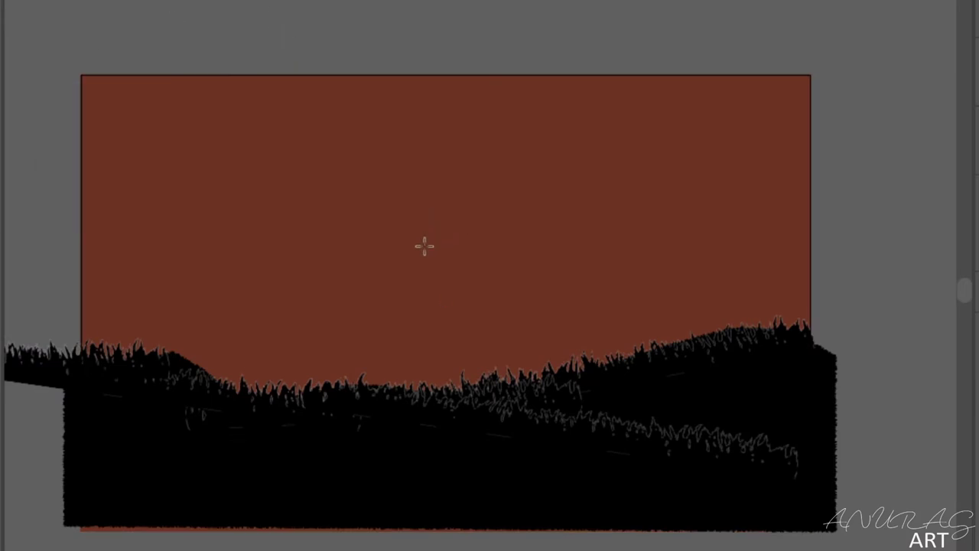
- Draw a circle centred in the sky, resize it, and fill it white
{"action": "left_click_drag", "start_coordinate": [424, 240], "coordinate": [543, 362]}
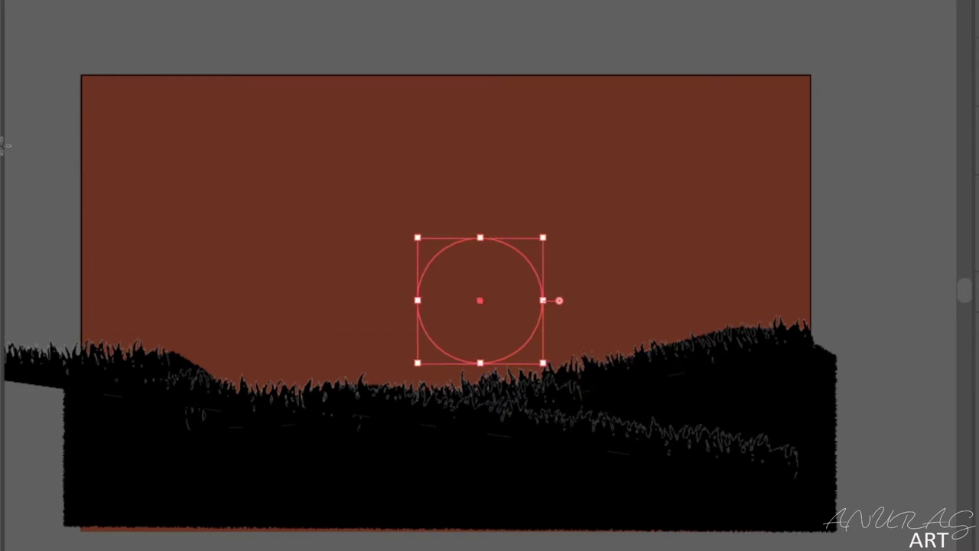
{"action": "mouse_move", "coordinate": [498, 301]}
{"action": "left_mouse_down"}
{"action": "mouse_move", "coordinate": [464, 261]}
{"action": "mouse_move", "coordinate": [433, 247]}
{"action": "left_mouse_up"}
{"action": "left_click", "coordinate": [503, 321], "text": "shift"}
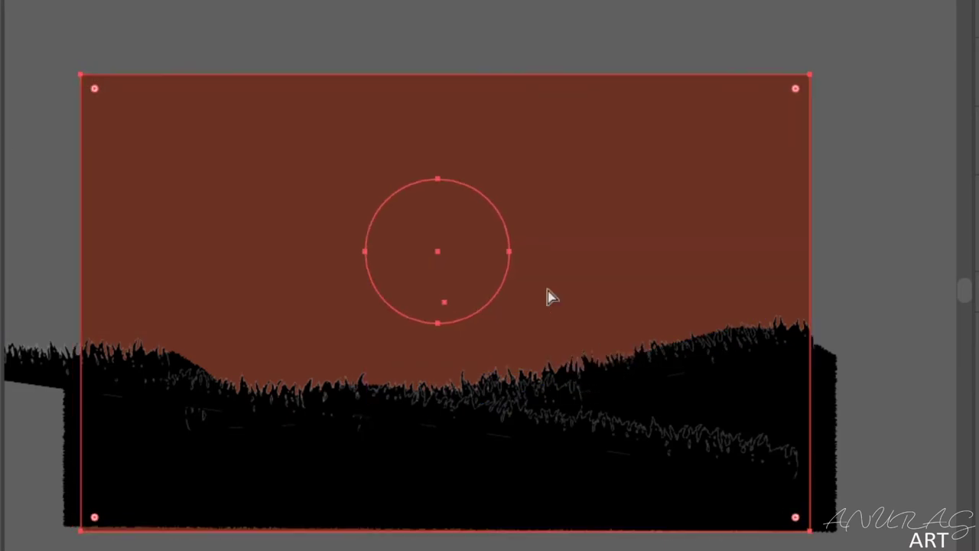
{"action": "key", "text": "ctrl+shift+a"}
{"action": "left_click", "coordinate": [469, 295]}
{"action": "left_click_drag", "start_coordinate": [512, 328], "coordinate": [500, 312]}
{"action": "key", "text": "ctrl+z"}
{"action": "key", "text": "ctrl+shift+a"}
{"action": "left_click", "coordinate": [452, 202]}
{"action": "mouse_move", "coordinate": [435, 253]}
{"action": "left_mouse_down"}
{"action": "mouse_move", "coordinate": [438, 289]}
{"action": "mouse_move", "coordinate": [429, 242]}
{"action": "left_mouse_up"}
{"action": "key", "text": "d"}
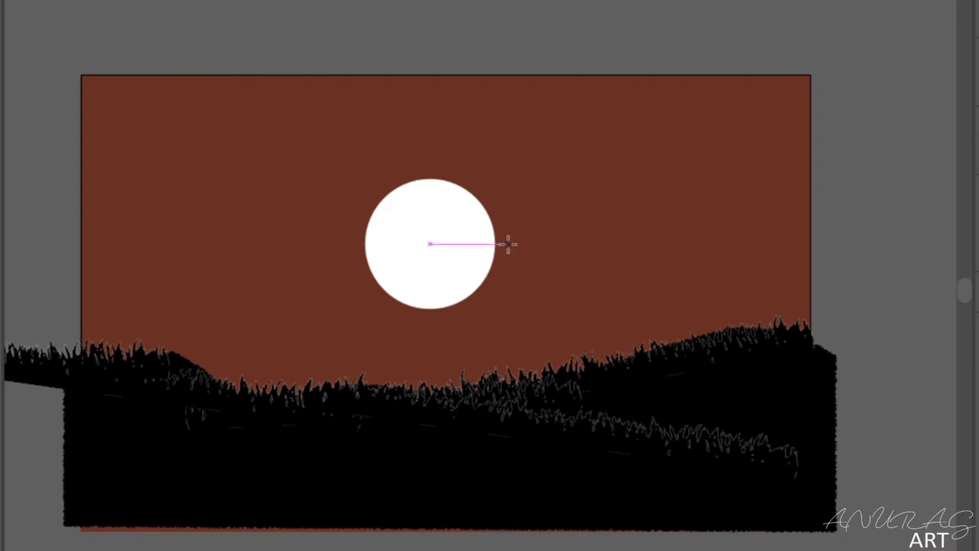
- Draw a larger second circle over the white sun and give it a yellow fill
{"action": "left_click_drag", "start_coordinate": [430, 243], "coordinate": [556, 368]}
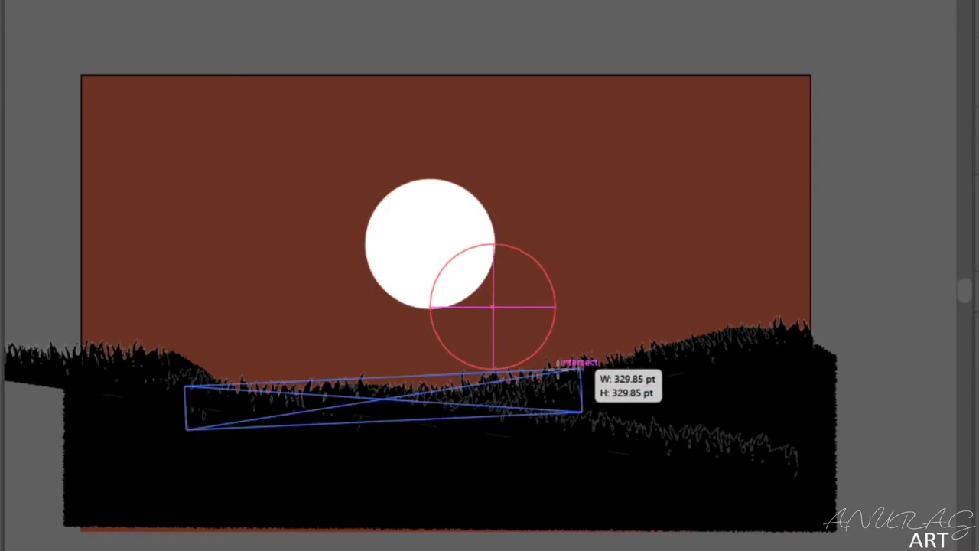
{"action": "left_click_drag", "start_coordinate": [489, 300], "coordinate": [359, 229]}
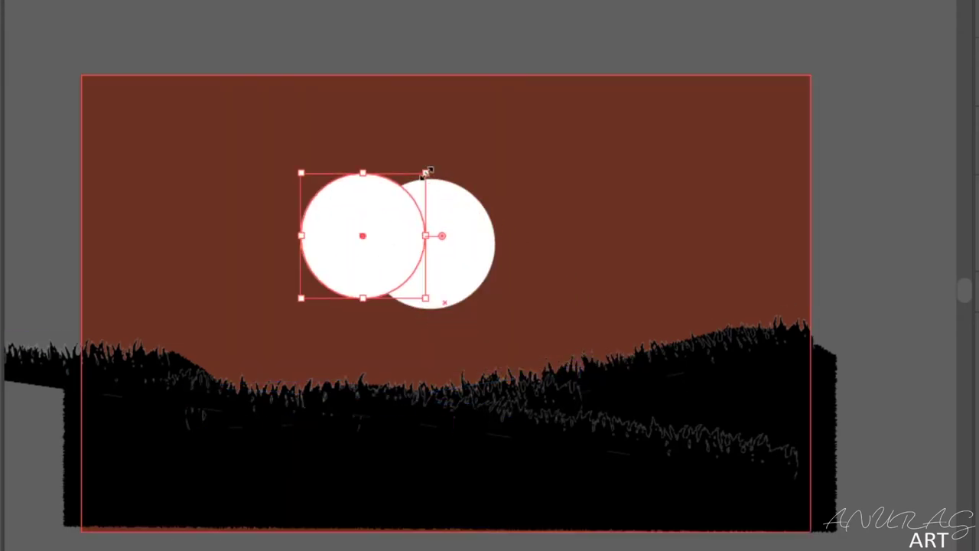
{"action": "left_click_drag", "start_coordinate": [425, 173], "coordinate": [448, 155]}
{"action": "left_click_drag", "start_coordinate": [375, 223], "coordinate": [430, 243]}
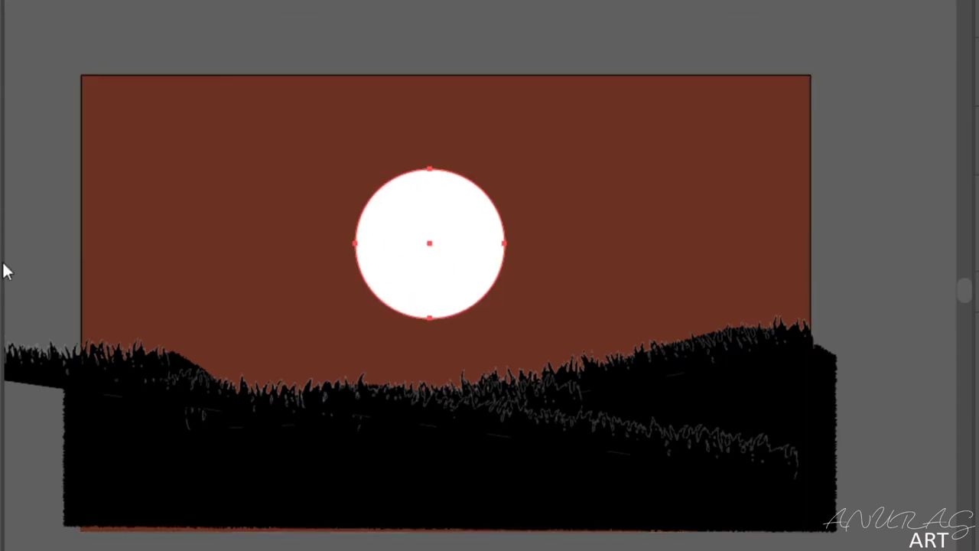
{"action": "double_click", "coordinate": [57, 225]}
{"action": "key", "text": "Return"}
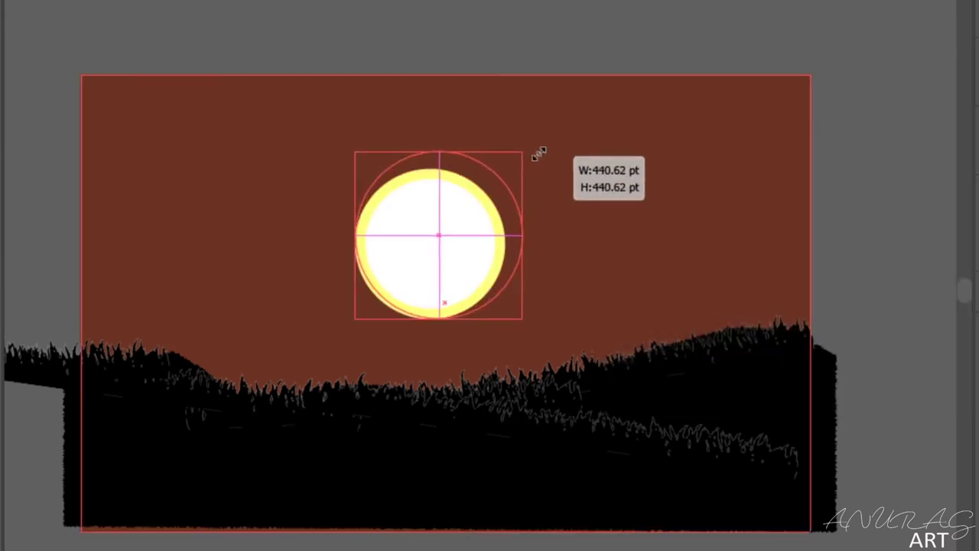
- Enlarge the yellow circle and centre the white circle inside it
{"action": "left_click_drag", "start_coordinate": [511, 166], "coordinate": [523, 151]}
{"action": "left_click_drag", "start_coordinate": [509, 223], "coordinate": [503, 231]}
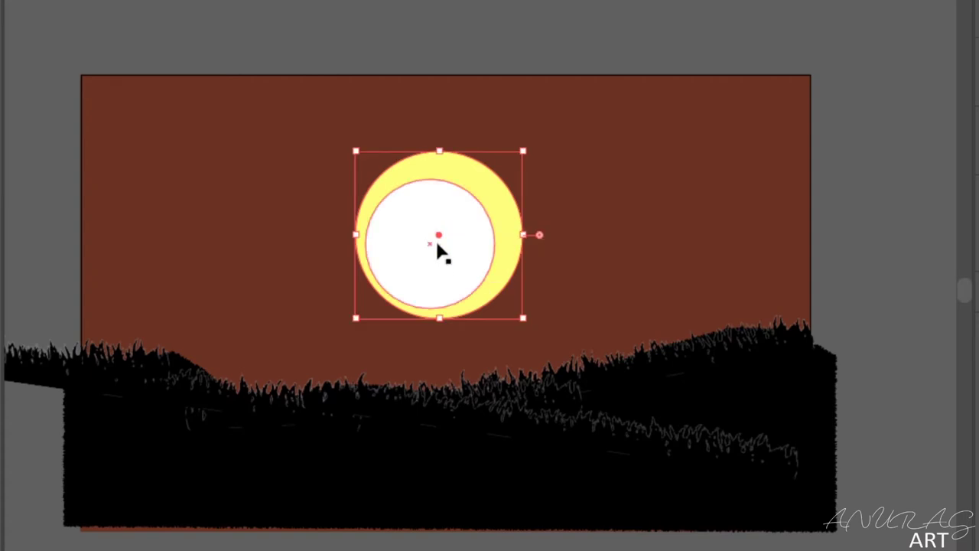
{"action": "left_click_drag", "start_coordinate": [431, 246], "coordinate": [440, 238]}
{"action": "left_click", "coordinate": [278, 258]}
{"action": "left_click", "coordinate": [864, 164]}
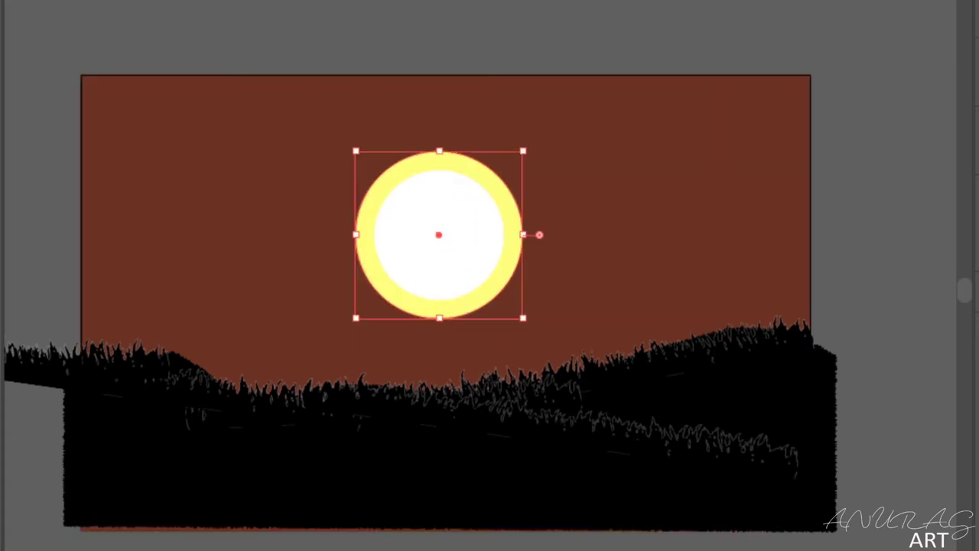
- Apply Gaussian Blur to both the yellow ring and the white centre
{"action": "key", "text": "shift+ctrl+e"}
{"action": "left_click", "coordinate": [908, 196]}
{"action": "key", "text": "shift+ctrl+e"}
{"action": "left_click", "coordinate": [904, 217]}
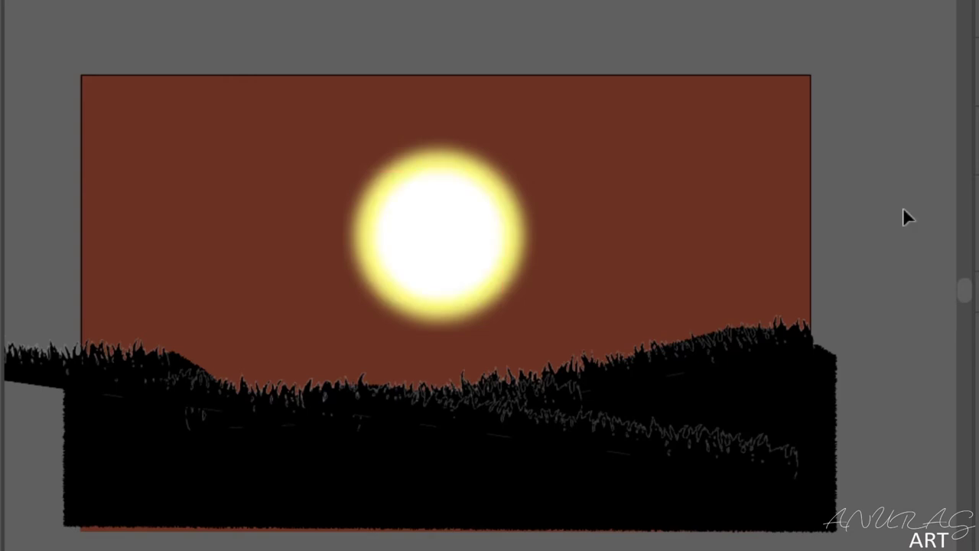
{"action": "left_click", "coordinate": [343, 221]}
{"action": "left_click", "coordinate": [4, 304]}
- Start a spiky zigzag shape beside the sun, spiking leftward and upward
{"action": "left_click", "coordinate": [699, 81]}
{"action": "left_click_drag", "start_coordinate": [415, 328], "coordinate": [346, 310]}
{"action": "left_click", "coordinate": [356, 285]}
{"action": "left_click", "coordinate": [229, 271]}
{"action": "left_click", "coordinate": [338, 263]}
{"action": "left_click", "coordinate": [201, 245]}
{"action": "left_click", "coordinate": [320, 234]}
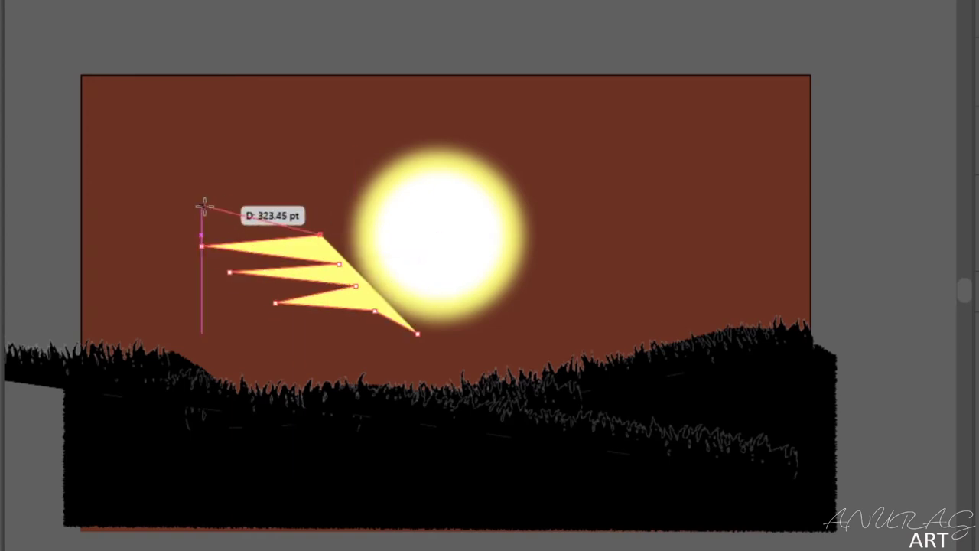
{"action": "left_click", "coordinate": [158, 243]}
{"action": "left_click", "coordinate": [296, 228]}
{"action": "left_click", "coordinate": [164, 228]}
{"action": "left_click", "coordinate": [315, 210]}
{"action": "left_click", "coordinate": [184, 193]}
{"action": "left_click", "coordinate": [305, 187]}
{"action": "left_click", "coordinate": [360, 160]}
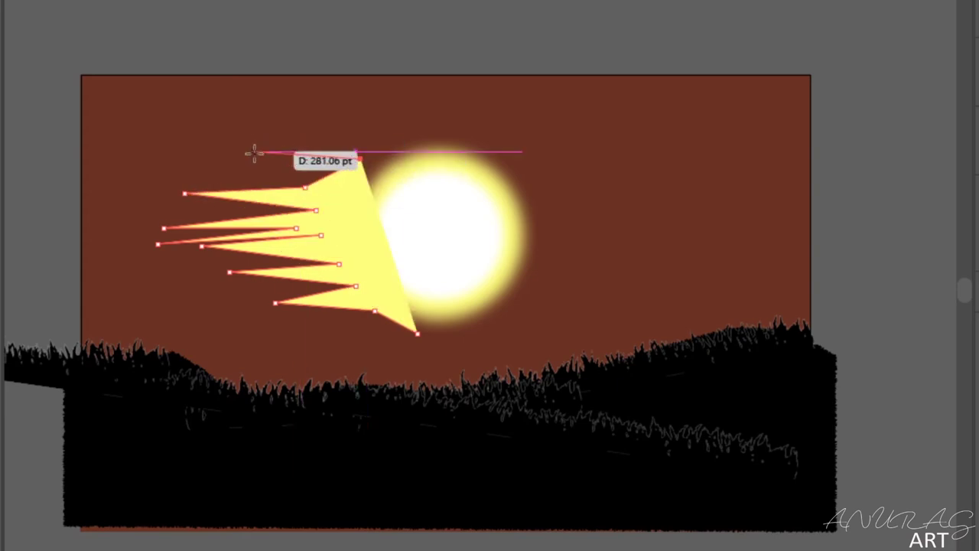
{"action": "left_click", "coordinate": [253, 165]}
{"action": "left_click", "coordinate": [196, 163]}
{"action": "left_click", "coordinate": [351, 142]}
{"action": "left_click", "coordinate": [300, 132]}
{"action": "left_click", "coordinate": [407, 136]}
- Continue the spikes across the top and down the right side, closing the shape around the sun
{"action": "left_click", "coordinate": [449, 126]}
{"action": "left_click", "coordinate": [392, 110]}
{"action": "left_click", "coordinate": [485, 106]}
{"action": "left_click", "coordinate": [583, 130]}
{"action": "left_click", "coordinate": [494, 152]}
{"action": "left_click", "coordinate": [644, 165]}
{"action": "left_click", "coordinate": [533, 169]}
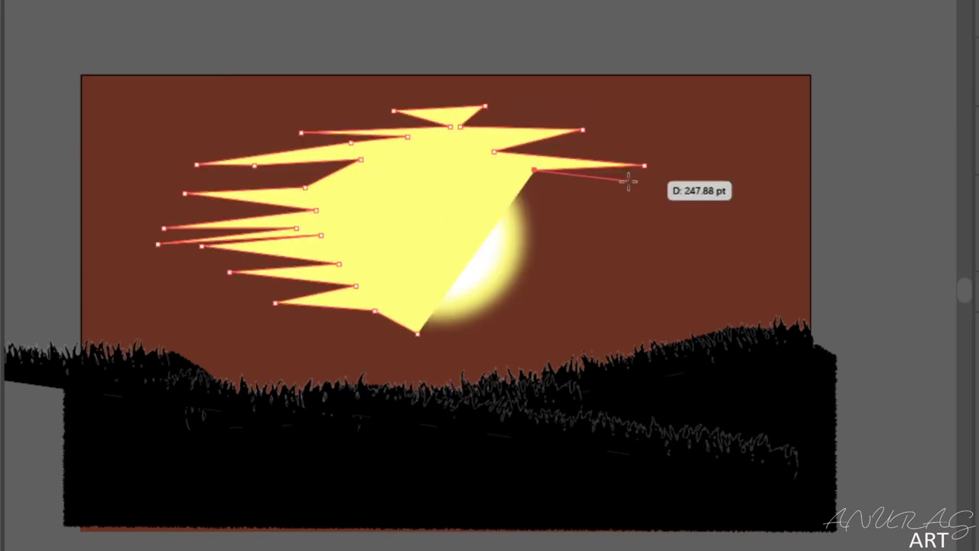
{"action": "left_click", "coordinate": [692, 181]}
{"action": "left_click", "coordinate": [540, 201]}
{"action": "left_click", "coordinate": [705, 214]}
{"action": "left_click", "coordinate": [571, 231]}
{"action": "left_click", "coordinate": [723, 221]}
{"action": "left_click", "coordinate": [561, 273]}
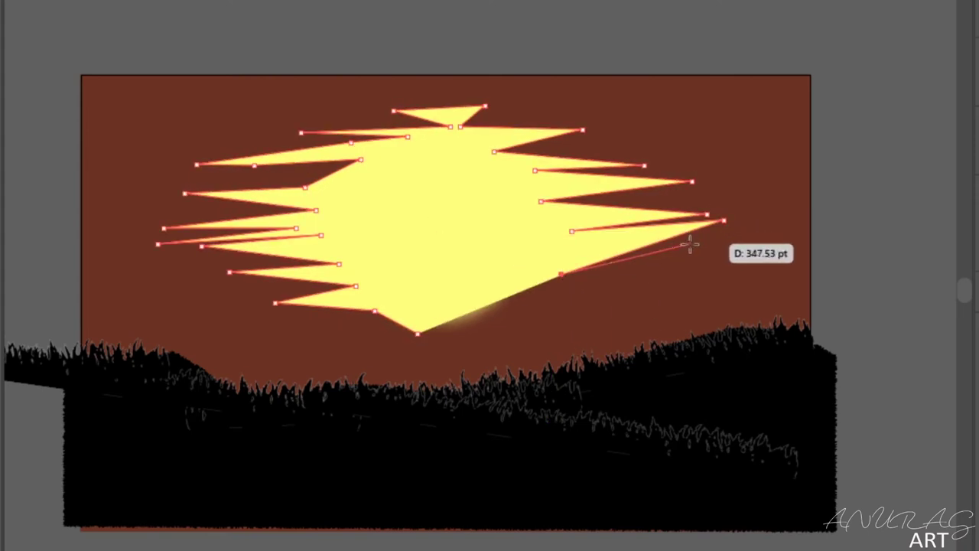
{"action": "left_click", "coordinate": [690, 244]}
{"action": "left_click", "coordinate": [518, 304]}
{"action": "left_click", "coordinate": [663, 273]}
{"action": "left_click", "coordinate": [498, 318]}
{"action": "left_click", "coordinate": [617, 300]}
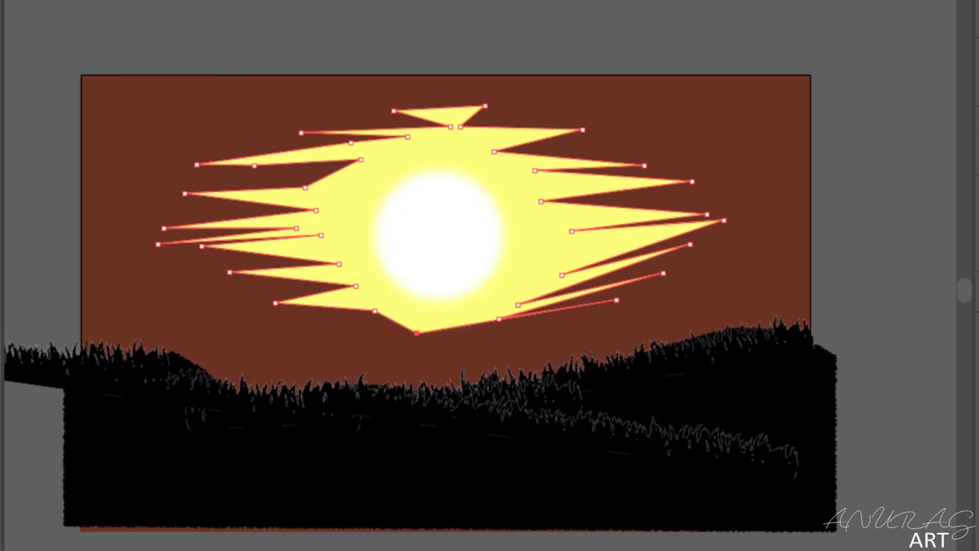
- Nudge the blurred spiky glow into place around the sun and edit its fill colour
{"action": "left_click", "coordinate": [643, 217]}
{"action": "mouse_move", "coordinate": [643, 216]}
{"action": "left_mouse_down"}
{"action": "mouse_move", "coordinate": [634, 225]}
{"action": "mouse_move", "coordinate": [647, 221]}
{"action": "left_mouse_up"}
{"action": "left_click", "coordinate": [878, 214]}
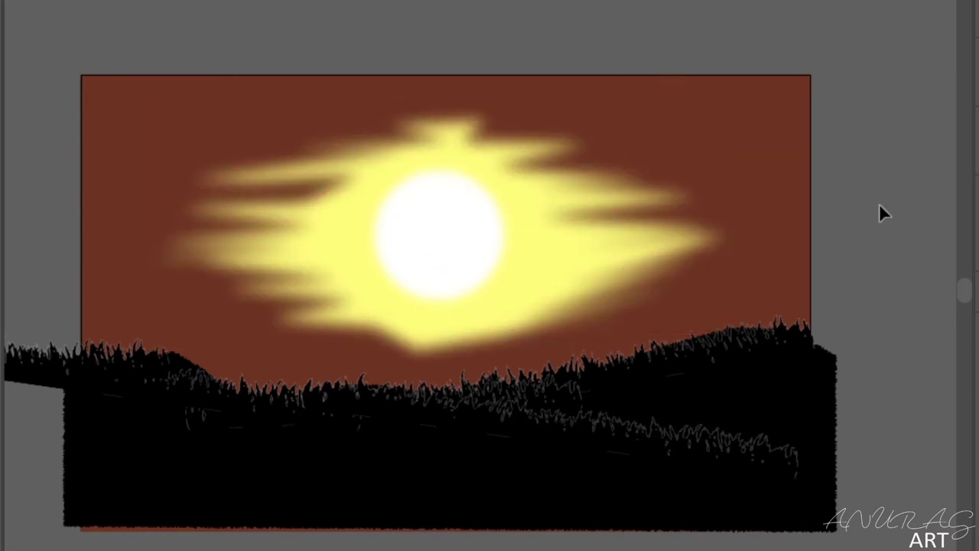
{"action": "left_click", "coordinate": [201, 255]}
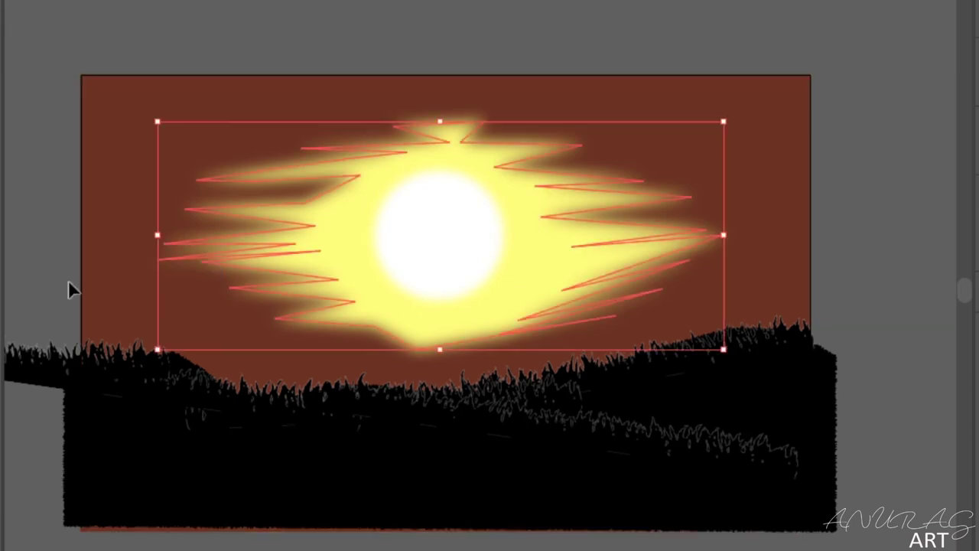
{"action": "double_click", "coordinate": [3, 344]}
- Recolour the sun's glow orange and set an orange fill colour
{"action": "key", "text": "Return"}
{"action": "left_click", "coordinate": [640, 56]}
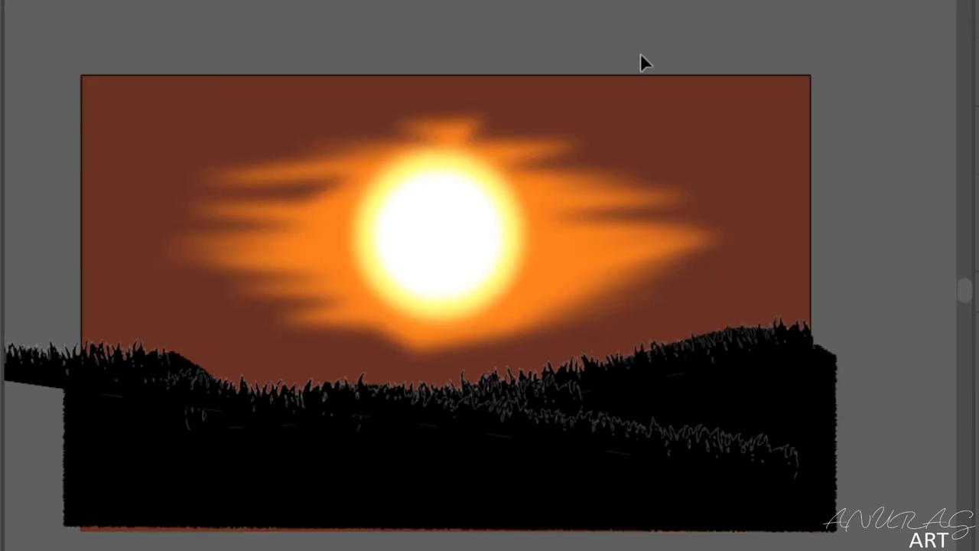
{"action": "double_click", "coordinate": [27, 274]}
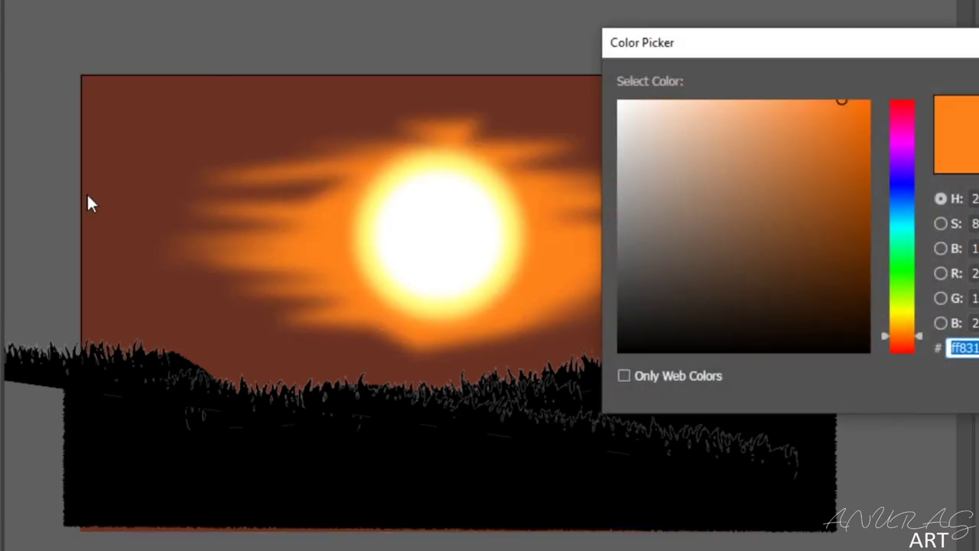
{"action": "key", "text": "Return"}
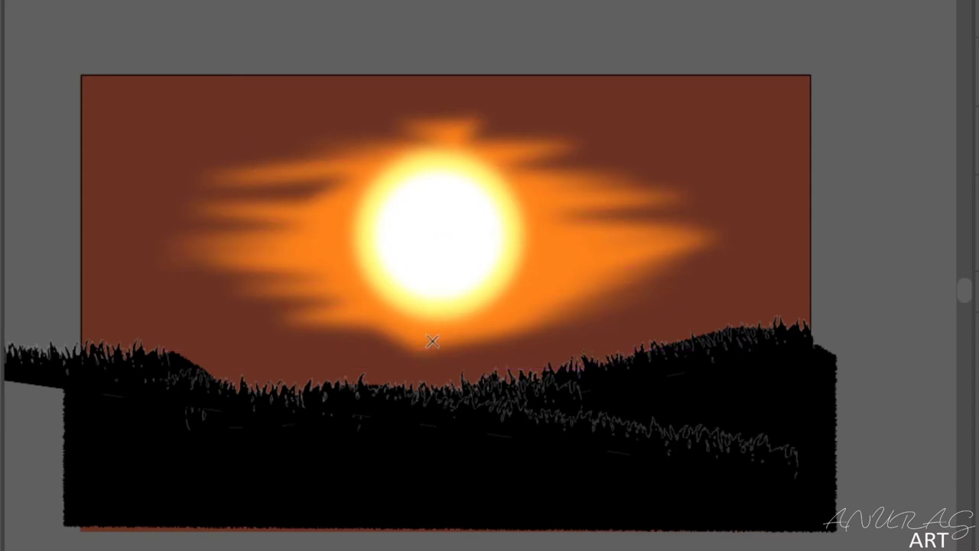
- Pen a closed zigzag shape beneath the lower half of the sun
{"action": "left_click", "coordinate": [391, 316]}
{"action": "left_click", "coordinate": [339, 310]}
{"action": "left_click", "coordinate": [375, 305]}
{"action": "left_click", "coordinate": [332, 293]}
{"action": "left_click", "coordinate": [356, 271]}
{"action": "left_click", "coordinate": [281, 263]}
{"action": "left_click", "coordinate": [350, 252]}
{"action": "left_click", "coordinate": [317, 240]}
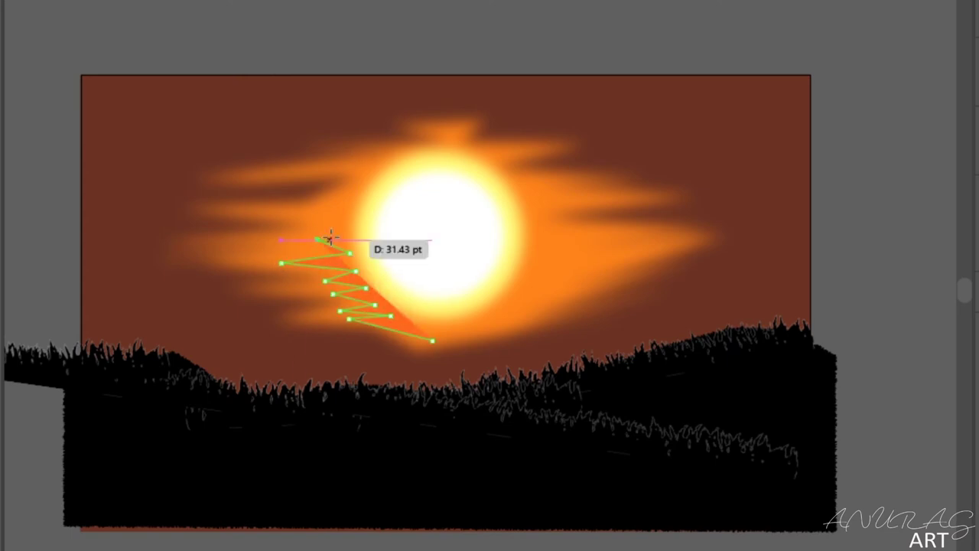
{"action": "left_click", "coordinate": [582, 234]}
{"action": "left_click", "coordinate": [533, 245]}
{"action": "left_click", "coordinate": [604, 250]}
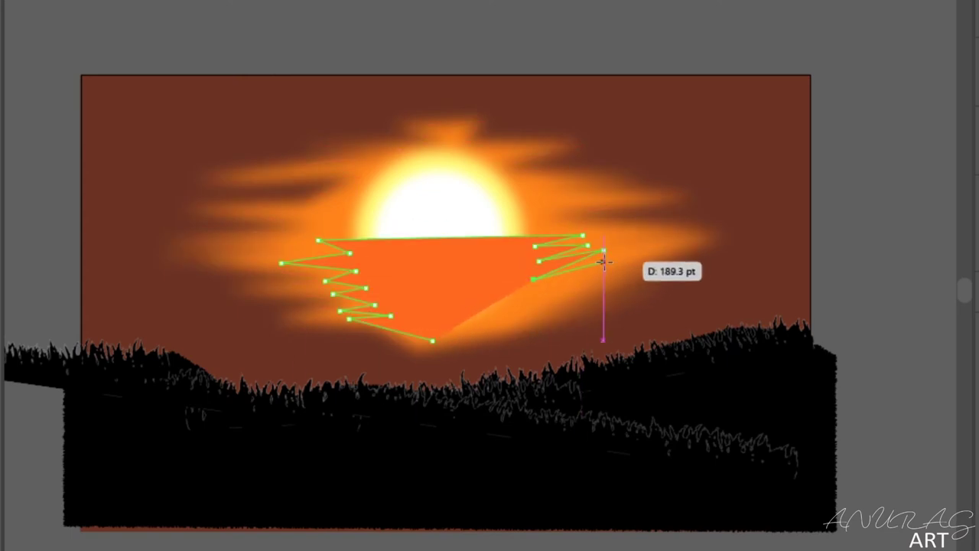
{"action": "left_click", "coordinate": [533, 280]}
{"action": "left_click", "coordinate": [593, 281]}
{"action": "left_click", "coordinate": [518, 304]}
{"action": "left_click", "coordinate": [432, 340]}
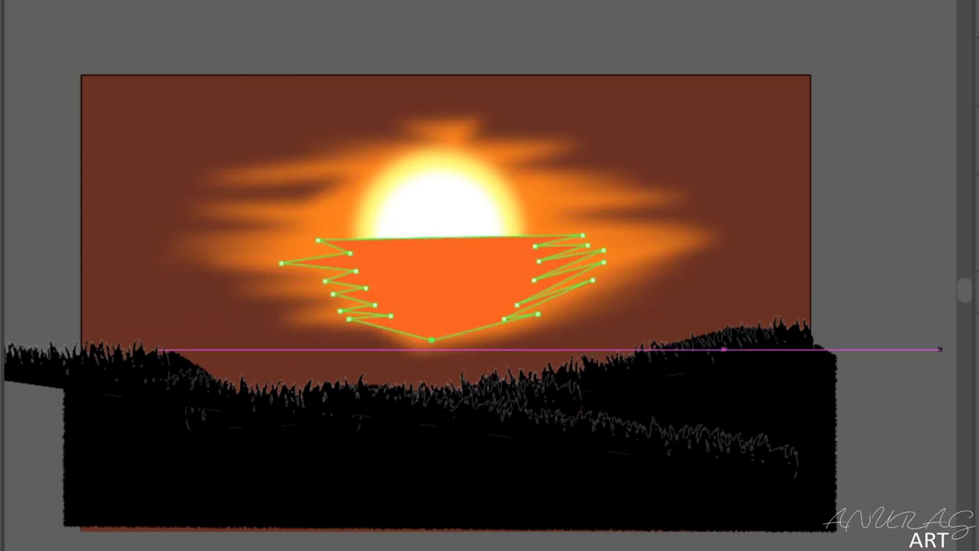
- Send the zigzag behind the sun, blur it, and set a red-orange fill
{"action": "key", "text": "slash"}
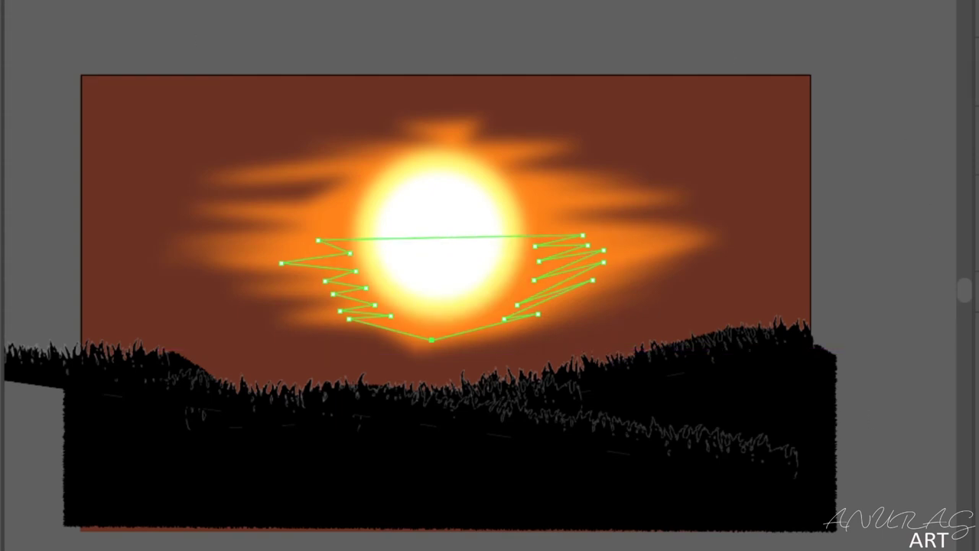
{"action": "key", "text": "v"}
{"action": "left_click", "coordinate": [70, 7]}
{"action": "left_click", "coordinate": [339, 320]}
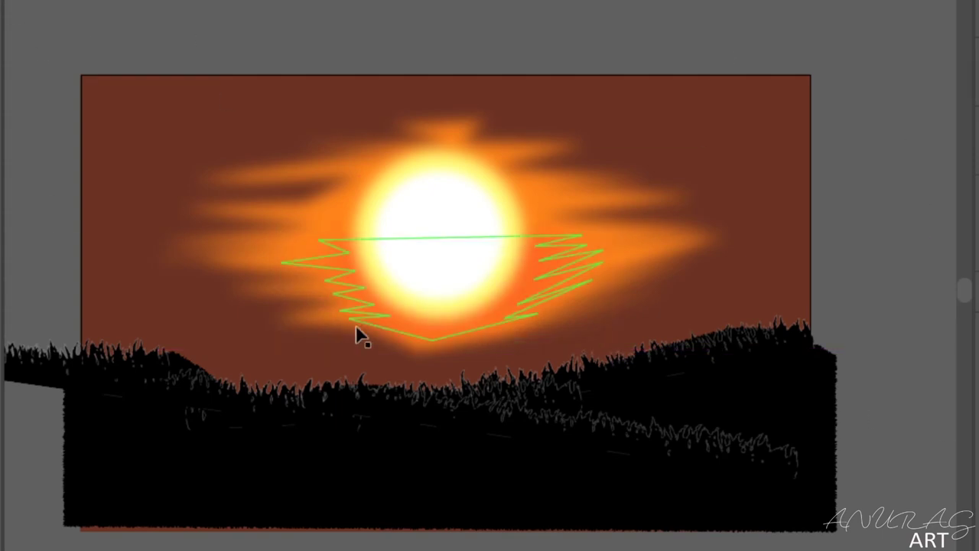
{"action": "left_click", "coordinate": [933, 84]}
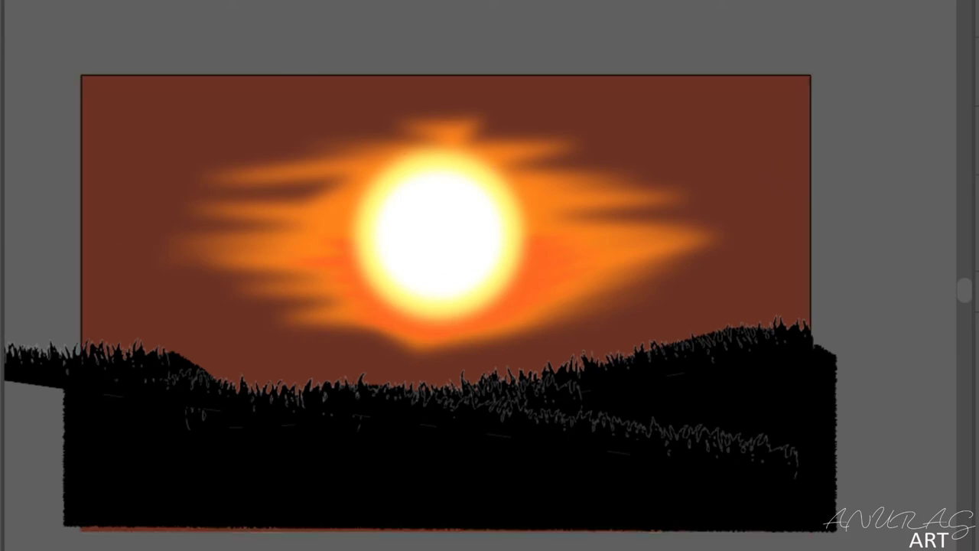
{"action": "key", "text": "ctrl+v"}
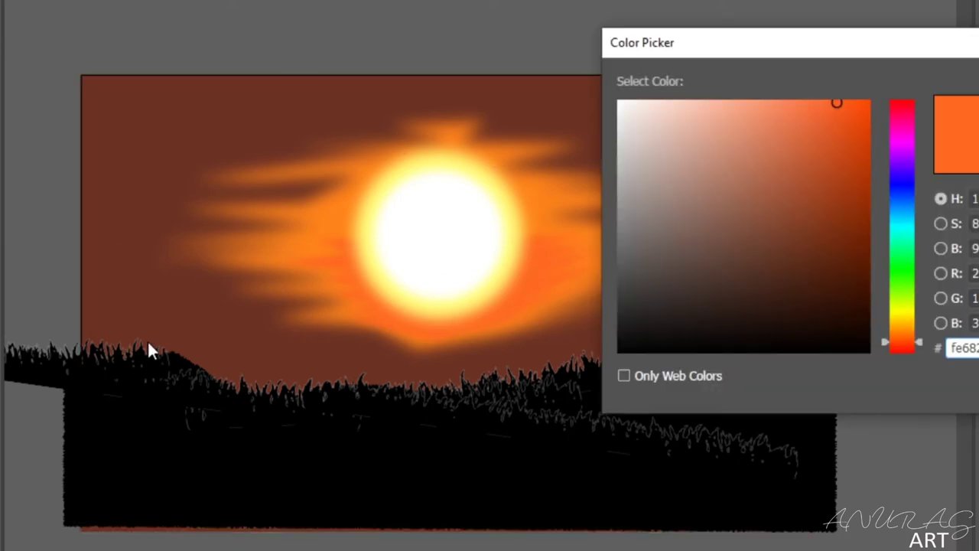
{"action": "key", "text": "Return"}
{"action": "key", "text": "Return"}
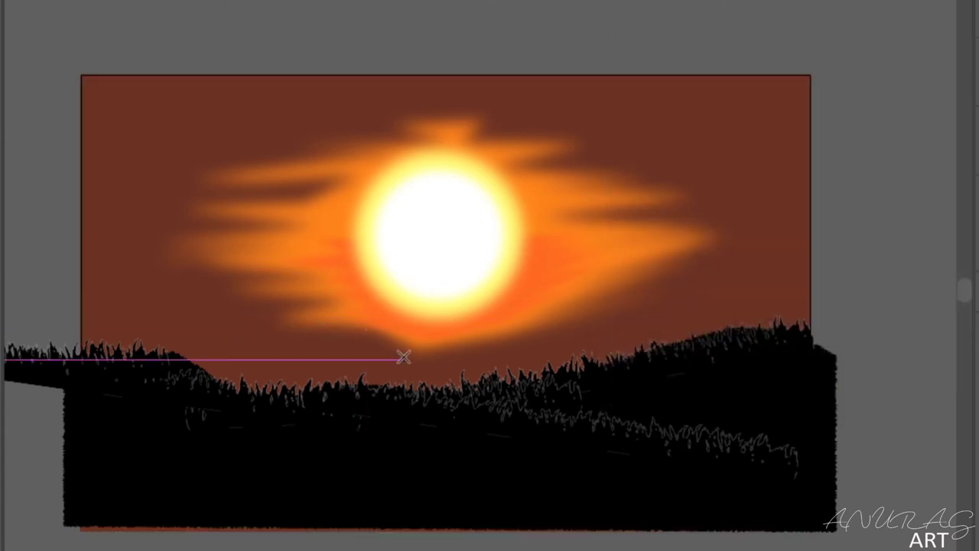
- Pen the left part of a large spiky cloud, from below the sun past the left edge
{"action": "left_click", "coordinate": [416, 353]}
{"action": "left_click", "coordinate": [236, 334]}
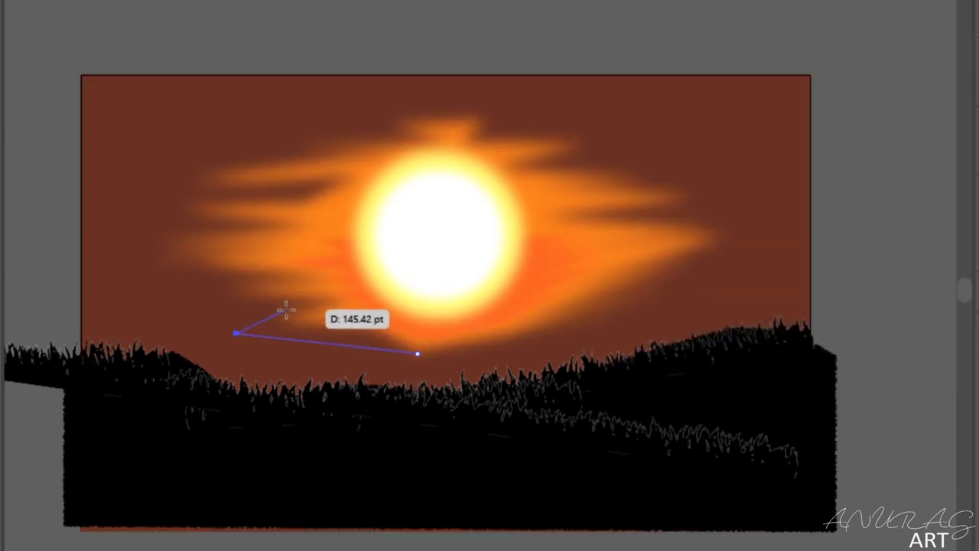
{"action": "left_click", "coordinate": [286, 310]}
{"action": "left_click", "coordinate": [202, 302]}
{"action": "left_click", "coordinate": [245, 285]}
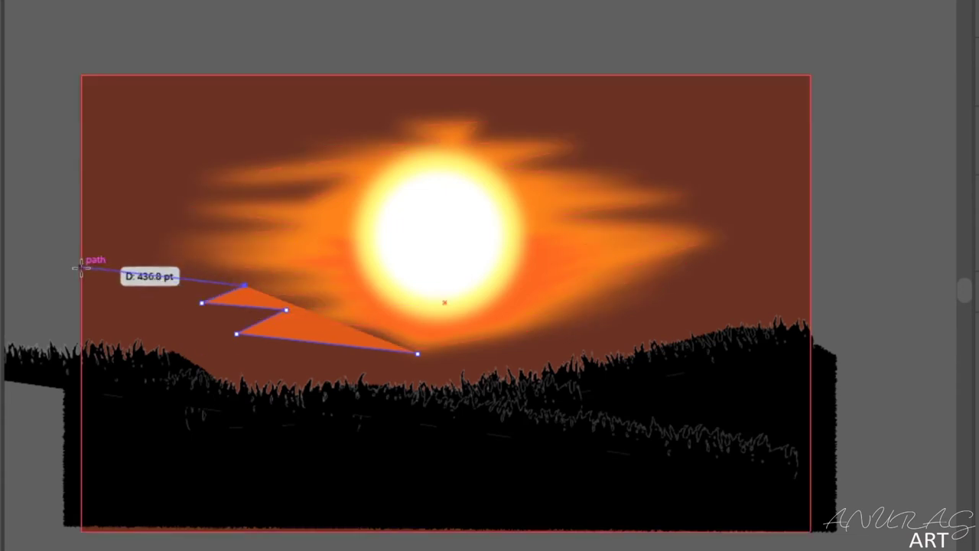
{"action": "left_click", "coordinate": [41, 280]}
{"action": "left_click", "coordinate": [41, 250]}
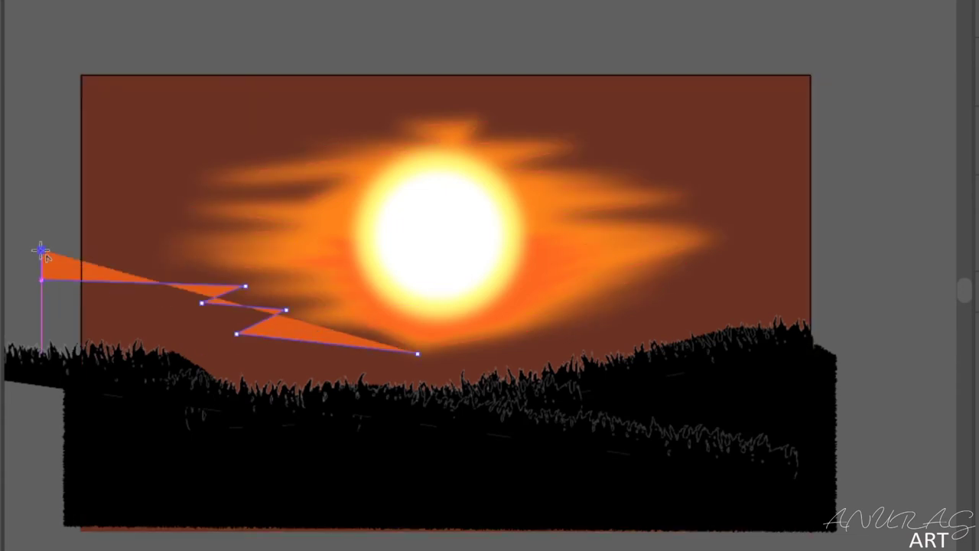
{"action": "left_click", "coordinate": [212, 231]}
{"action": "left_click", "coordinate": [100, 212]}
{"action": "left_click", "coordinate": [250, 191]}
{"action": "left_click", "coordinate": [112, 162]}
{"action": "left_click", "coordinate": [308, 152]}
{"action": "left_click", "coordinate": [148, 127]}
- Continue the spiky cloud across the top and right sky, closing it below the sun
{"action": "left_click", "coordinate": [370, 135]}
{"action": "left_click", "coordinate": [292, 128]}
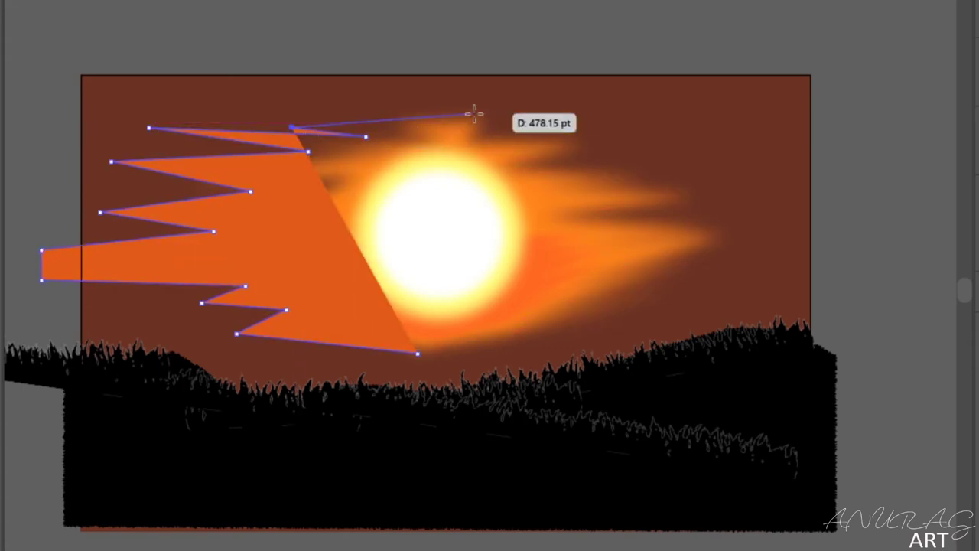
{"action": "left_click", "coordinate": [510, 97]}
{"action": "left_click", "coordinate": [664, 103]}
{"action": "left_click", "coordinate": [522, 136]}
{"action": "left_click", "coordinate": [685, 126]}
{"action": "left_click", "coordinate": [564, 162]}
{"action": "left_click", "coordinate": [844, 153]}
{"action": "left_click", "coordinate": [614, 199]}
{"action": "left_click", "coordinate": [878, 182]}
{"action": "left_click", "coordinate": [660, 225]}
{"action": "left_click", "coordinate": [891, 206]}
{"action": "left_click", "coordinate": [655, 247]}
{"action": "left_click", "coordinate": [867, 236]}
{"action": "left_click", "coordinate": [785, 263]}
{"action": "left_click", "coordinate": [416, 351]}
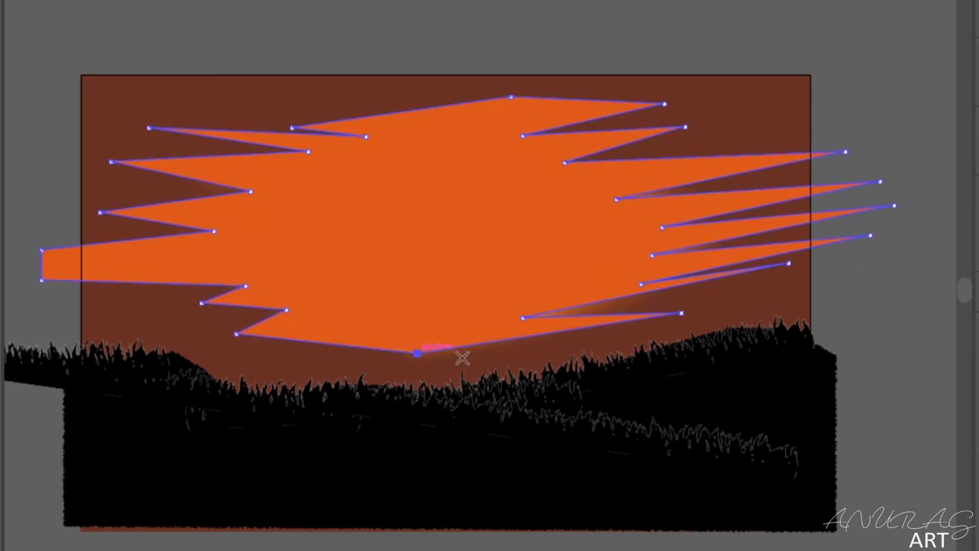
- Send the cloud behind the sun with Ctrl+[ and reapply Gaussian Blur
{"action": "key", "text": "ctrl+bracketleft"}
{"action": "key", "text": "ctrl+shift+e"}
{"action": "left_click", "coordinate": [45, 27]}
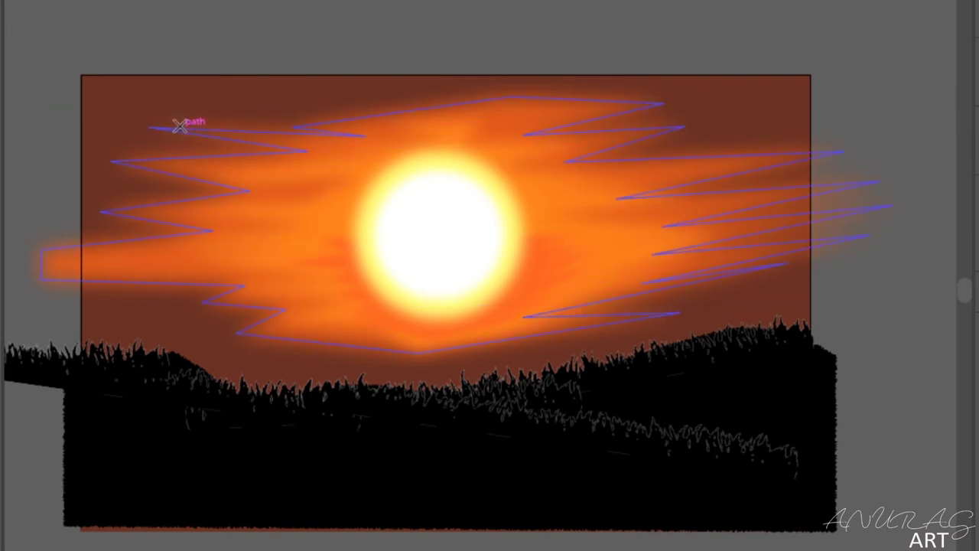
- Pen a cloud outline along the top of the sky, out right and back toward the sun
{"action": "left_click", "coordinate": [184, 110]}
{"action": "left_click", "coordinate": [280, 121]}
{"action": "left_click", "coordinate": [428, 97]}
{"action": "left_click", "coordinate": [533, 104]}
{"action": "left_click", "coordinate": [589, 101]}
{"action": "left_click", "coordinate": [548, 122]}
{"action": "left_click", "coordinate": [603, 121]}
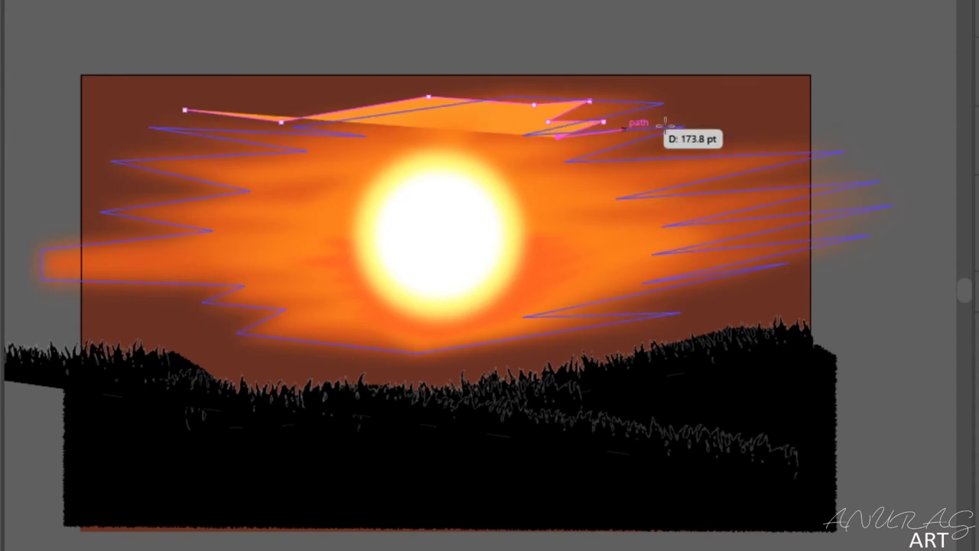
{"action": "left_click", "coordinate": [723, 131]}
{"action": "left_click", "coordinate": [616, 160]}
{"action": "left_click", "coordinate": [705, 159]}
{"action": "left_click", "coordinate": [575, 175]}
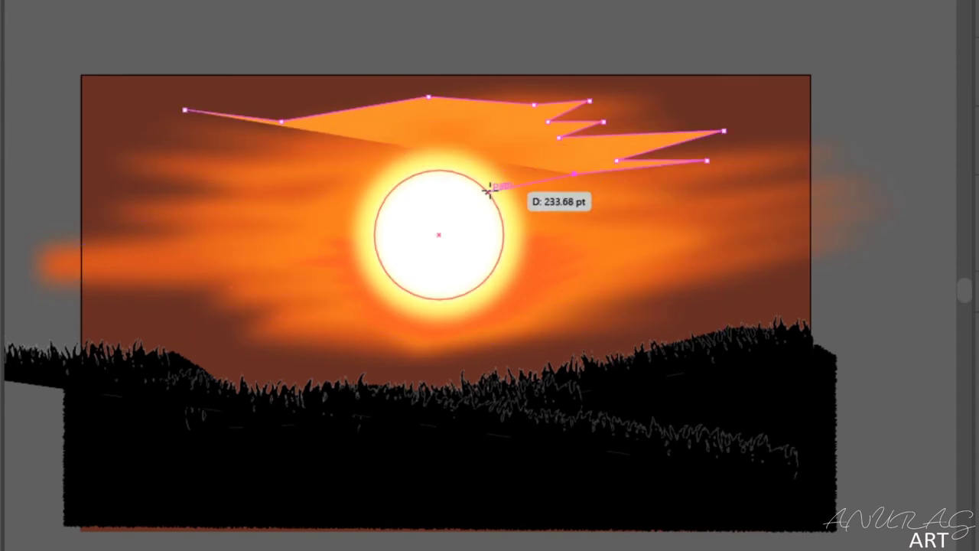
{"action": "left_click", "coordinate": [467, 198]}
- Add zigzag points down the cloud's left side and close the upper cloud shape
{"action": "left_click", "coordinate": [300, 244]}
{"action": "left_click", "coordinate": [214, 237]}
{"action": "left_click", "coordinate": [319, 208]}
{"action": "left_click", "coordinate": [228, 214]}
{"action": "left_click", "coordinate": [333, 188]}
{"action": "left_click", "coordinate": [241, 199]}
{"action": "left_click", "coordinate": [339, 169]}
{"action": "left_click", "coordinate": [265, 162]}
{"action": "left_click", "coordinate": [307, 151]}
{"action": "left_click", "coordinate": [232, 141]}
{"action": "left_click", "coordinate": [256, 134]}
{"action": "left_click", "coordinate": [184, 110]}
- Send the upper cloud behind the sun and apply Gaussian Blur
{"action": "left_click", "coordinate": [438, 235]}
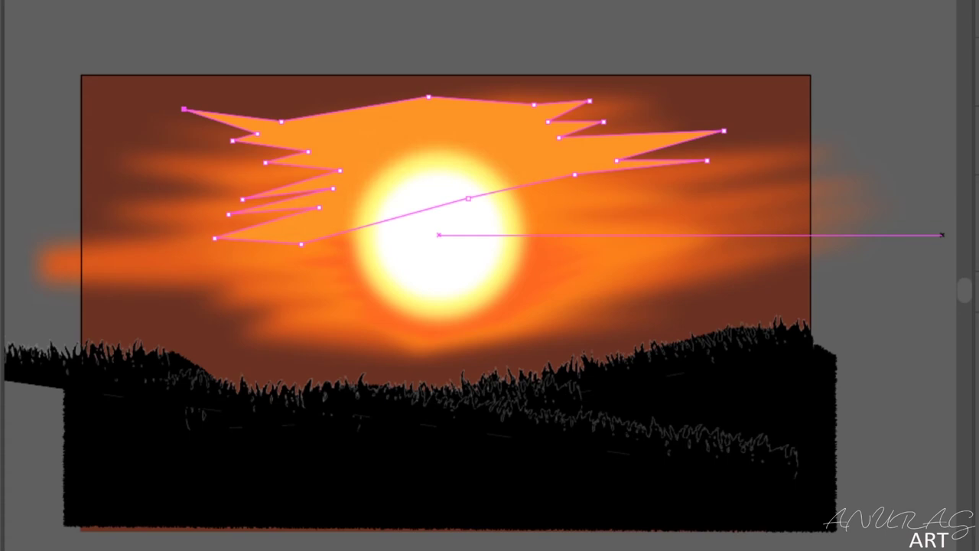
{"action": "key", "text": "Escape"}
{"action": "key", "text": "v"}
{"action": "left_click", "coordinate": [112, 27]}
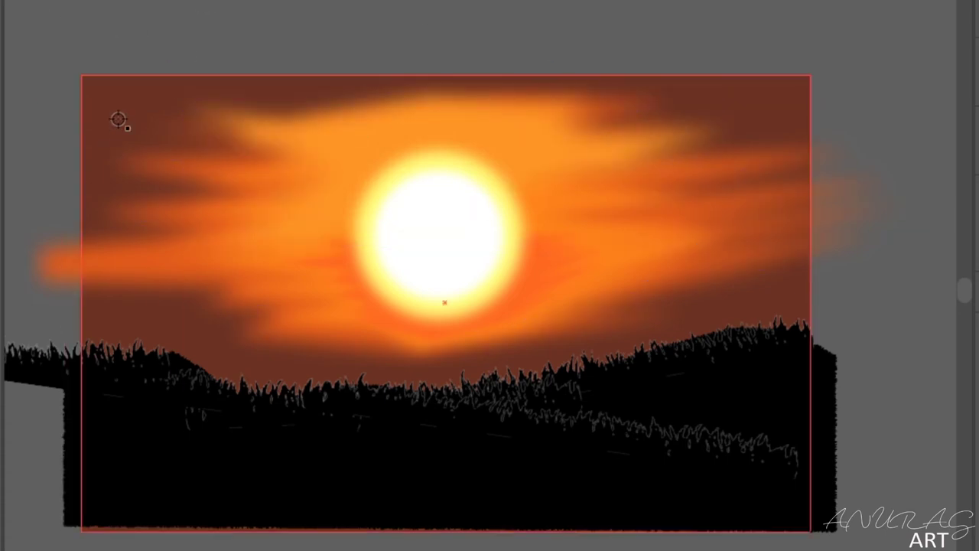
{"action": "double_click", "coordinate": [4, 342]}
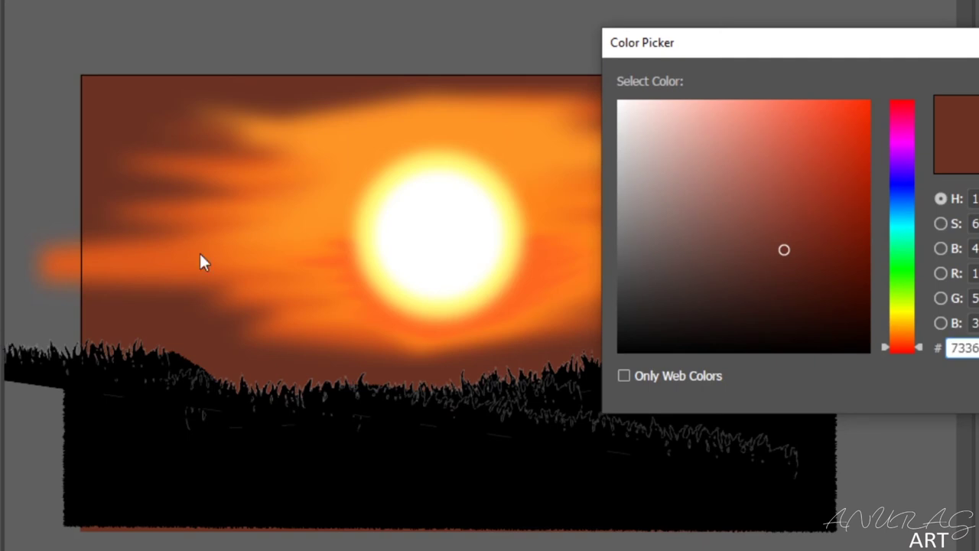
- Set a dark brown fill and pen a zigzag from the left sky across above the sun
{"action": "key", "text": "Return"}
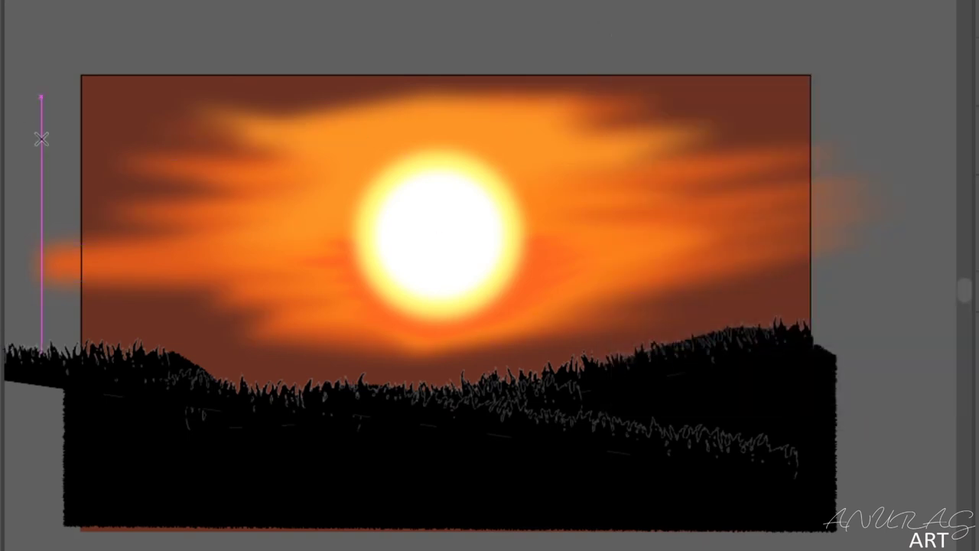
{"action": "left_click", "coordinate": [37, 250]}
{"action": "left_click", "coordinate": [241, 230]}
{"action": "left_click", "coordinate": [93, 224]}
{"action": "left_click", "coordinate": [247, 198]}
{"action": "left_click", "coordinate": [87, 186]}
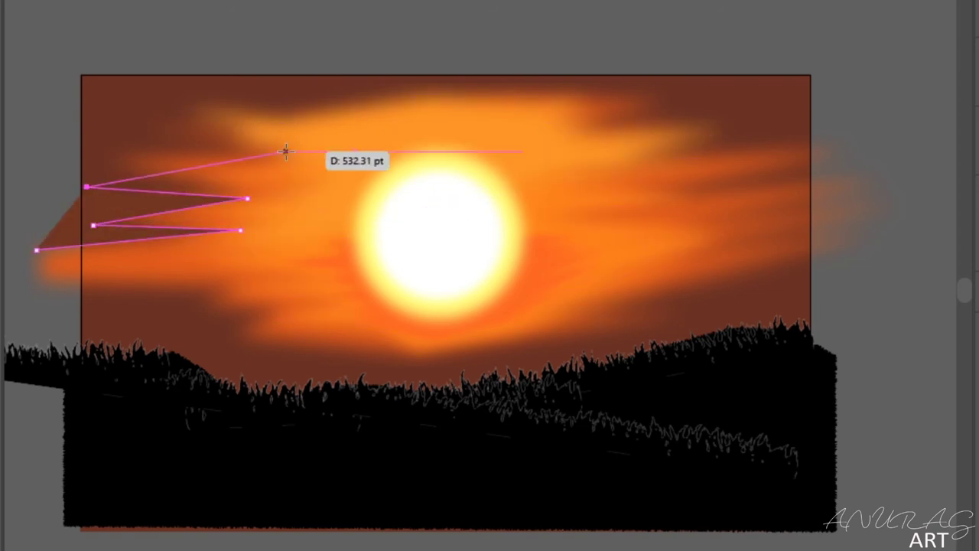
{"action": "left_click", "coordinate": [351, 165]}
{"action": "left_click", "coordinate": [265, 162]}
{"action": "left_click", "coordinate": [366, 150]}
{"action": "left_click", "coordinate": [345, 138]}
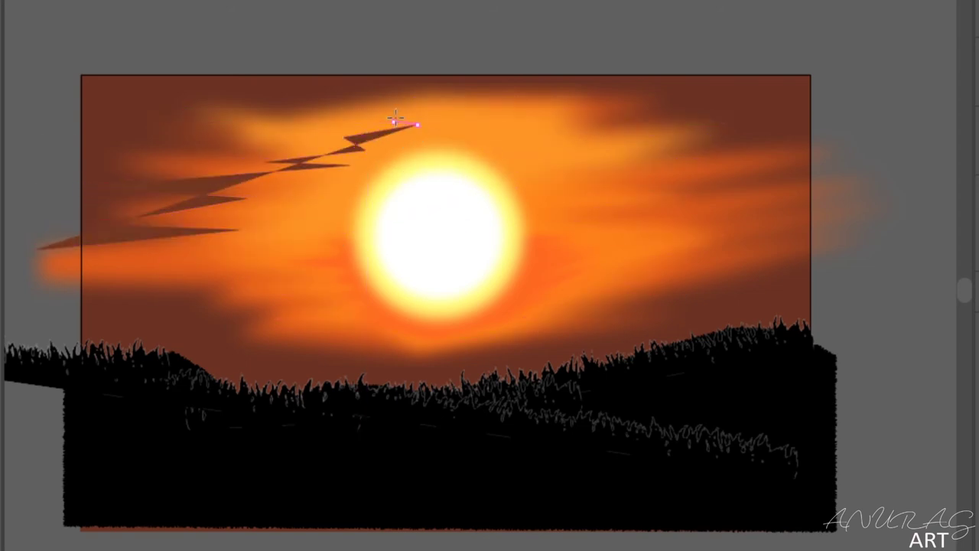
{"action": "left_click", "coordinate": [418, 124]}
{"action": "left_click", "coordinate": [394, 121]}
{"action": "left_click", "coordinate": [510, 113]}
{"action": "left_click", "coordinate": [593, 125]}
{"action": "left_click", "coordinate": [537, 143]}
{"action": "left_click", "coordinate": [604, 145]}
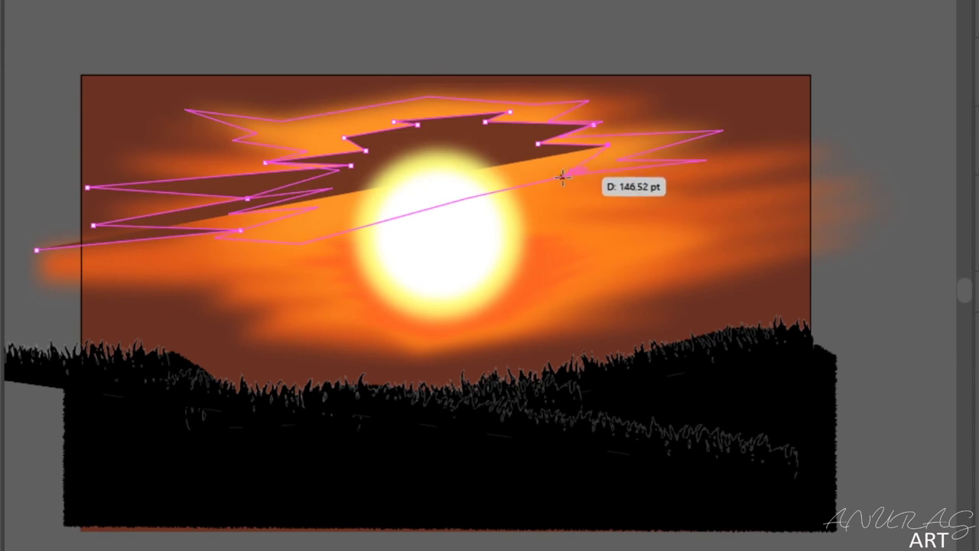
- Extend the zigzag to the right edge, back along the lower sky, closing at the left tip
{"action": "left_click", "coordinate": [497, 165]}
{"action": "left_click", "coordinate": [650, 181]}
{"action": "left_click", "coordinate": [535, 186]}
{"action": "left_click", "coordinate": [734, 195]}
{"action": "left_click", "coordinate": [754, 202]}
{"action": "left_click", "coordinate": [848, 201]}
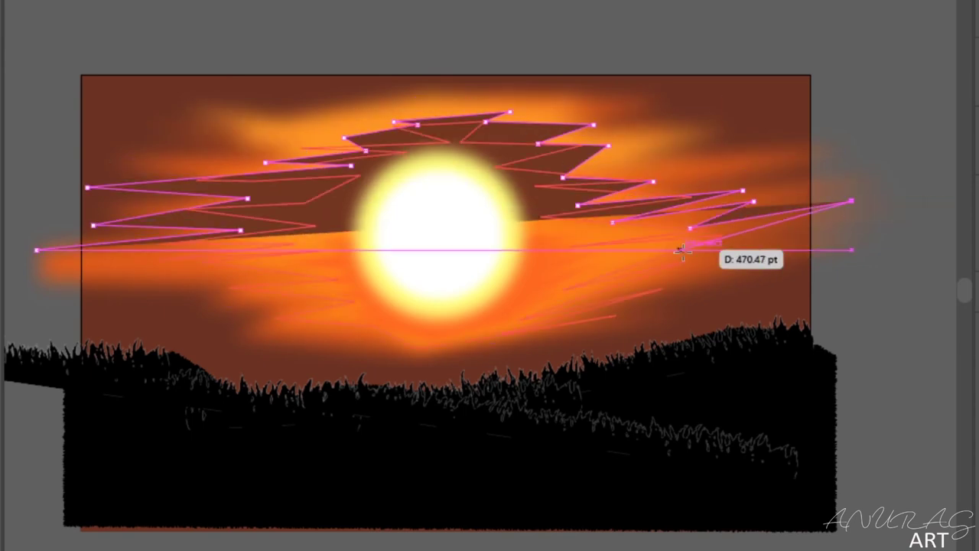
{"action": "left_click", "coordinate": [688, 248]}
{"action": "left_click", "coordinate": [874, 234]}
{"action": "left_click", "coordinate": [621, 323]}
{"action": "left_click", "coordinate": [541, 354]}
{"action": "left_click", "coordinate": [313, 368]}
{"action": "left_click", "coordinate": [378, 341]}
{"action": "left_click", "coordinate": [243, 359]}
{"action": "left_click", "coordinate": [165, 319]}
{"action": "left_click", "coordinate": [35, 250]}
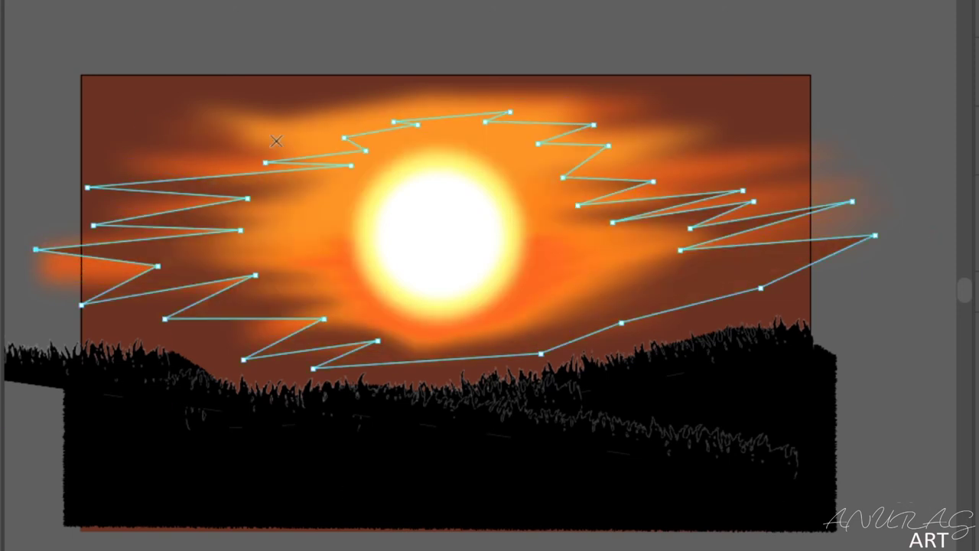
- Blur the zigzag shape so it blends into the orange clouds as soft streaks
{"action": "left_click", "coordinate": [65, 23]}
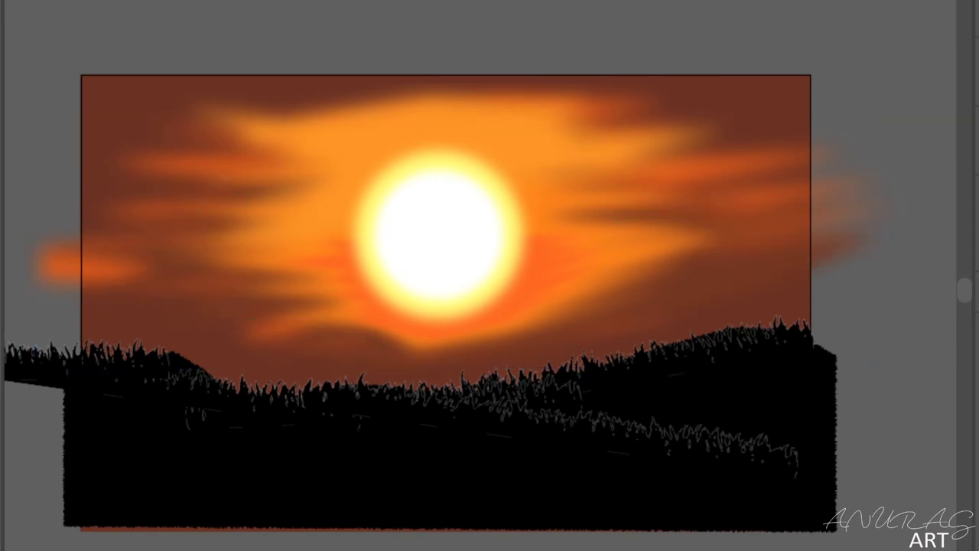
{"action": "left_click", "coordinate": [891, 251]}
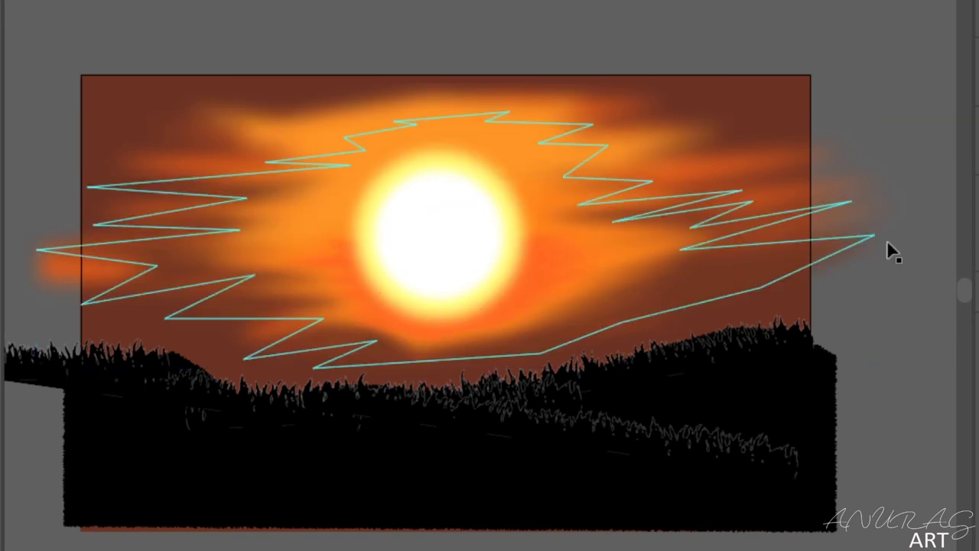
{"action": "left_click", "coordinate": [840, 282]}
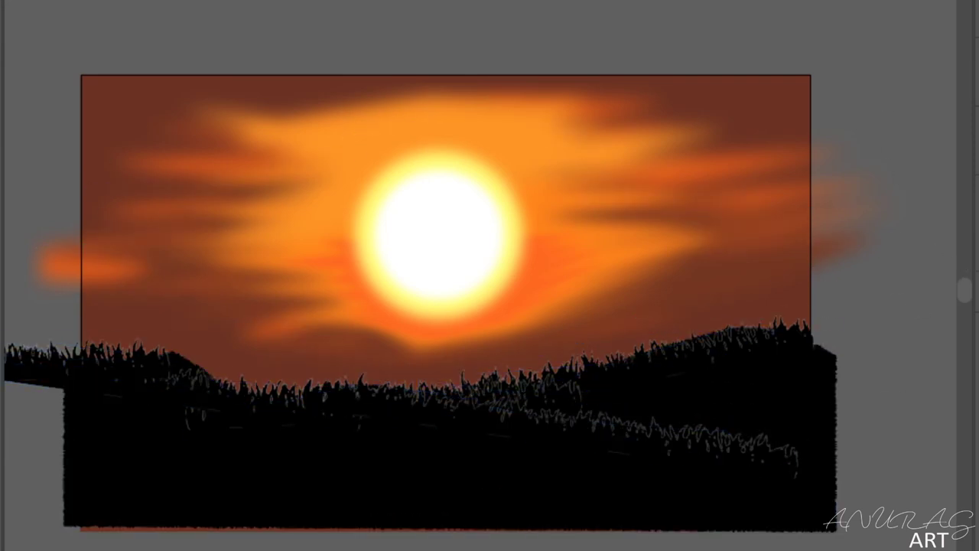
{"action": "left_click", "coordinate": [551, 420]}
- Shift the right grass strip up onto the hill and tilt it along the slope
{"action": "left_click", "coordinate": [92, 360], "text": "shift"}
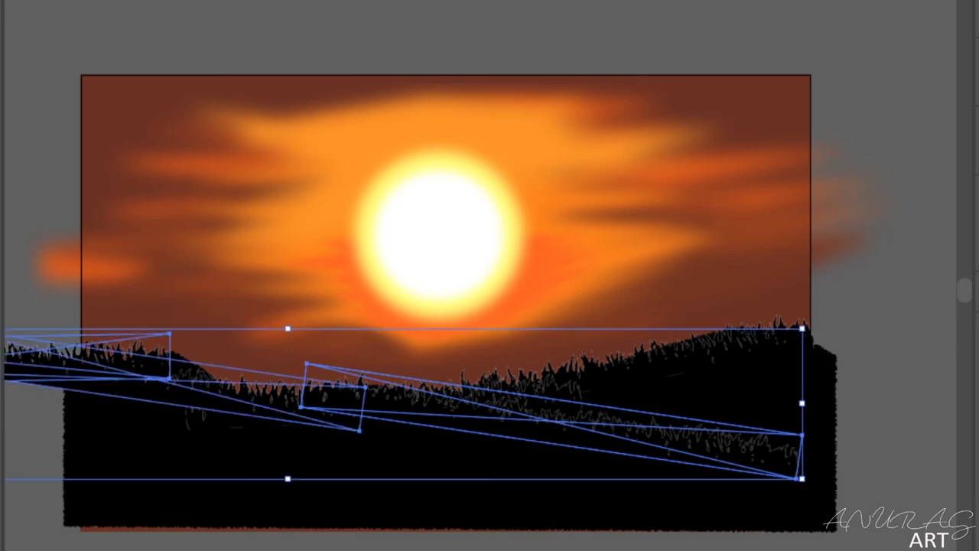
{"action": "left_click", "coordinate": [688, 344], "text": "shift"}
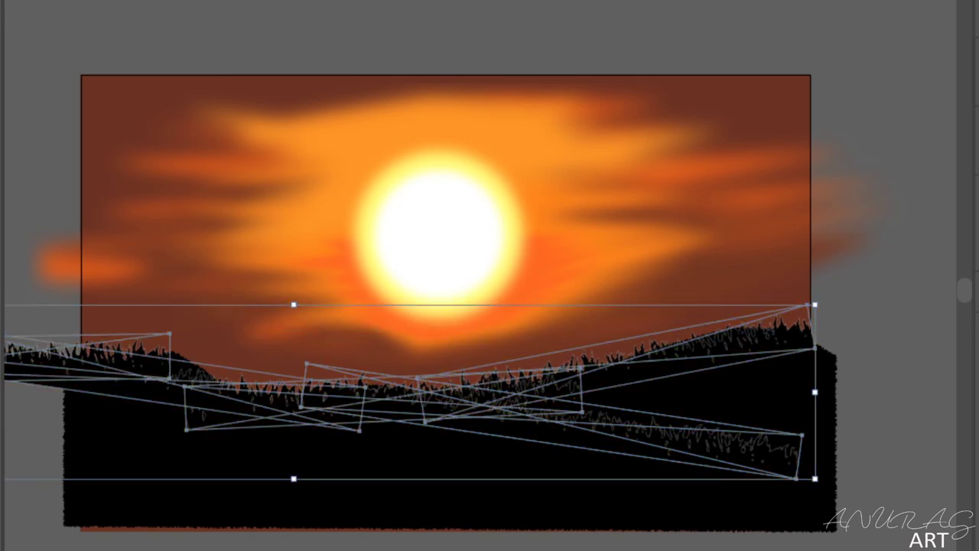
{"action": "left_click", "coordinate": [948, 516]}
{"action": "left_click", "coordinate": [142, 376]}
{"action": "left_click", "coordinate": [607, 384]}
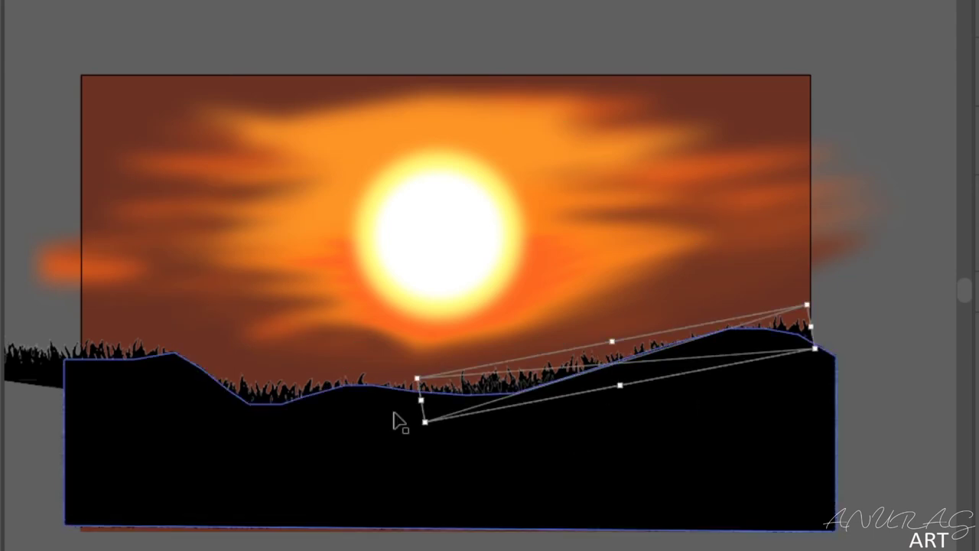
{"action": "left_click", "coordinate": [885, 332]}
{"action": "left_click", "coordinate": [841, 342]}
{"action": "left_click_drag", "start_coordinate": [841, 344], "coordinate": [845, 325]}
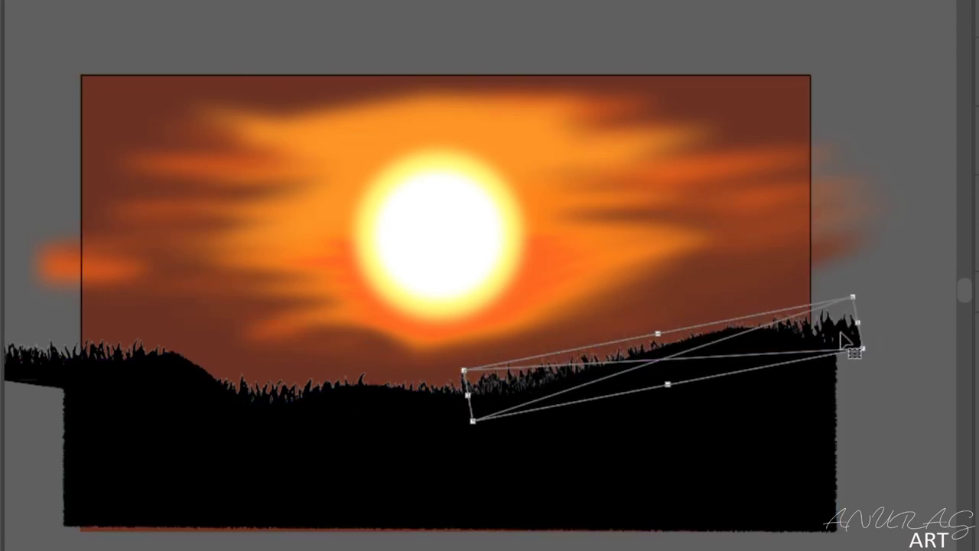
{"action": "left_click", "coordinate": [896, 309]}
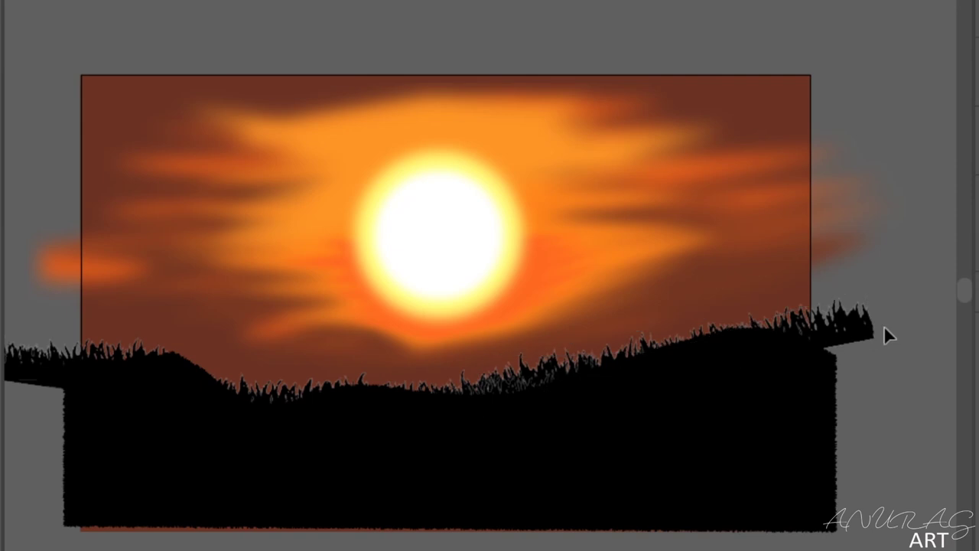
- Rotate the long middle grass strip and nudge it slightly up
{"action": "left_click", "coordinate": [405, 405]}
{"action": "key", "text": "r"}
{"action": "key", "text": "Return"}
{"action": "key", "text": "Escape"}
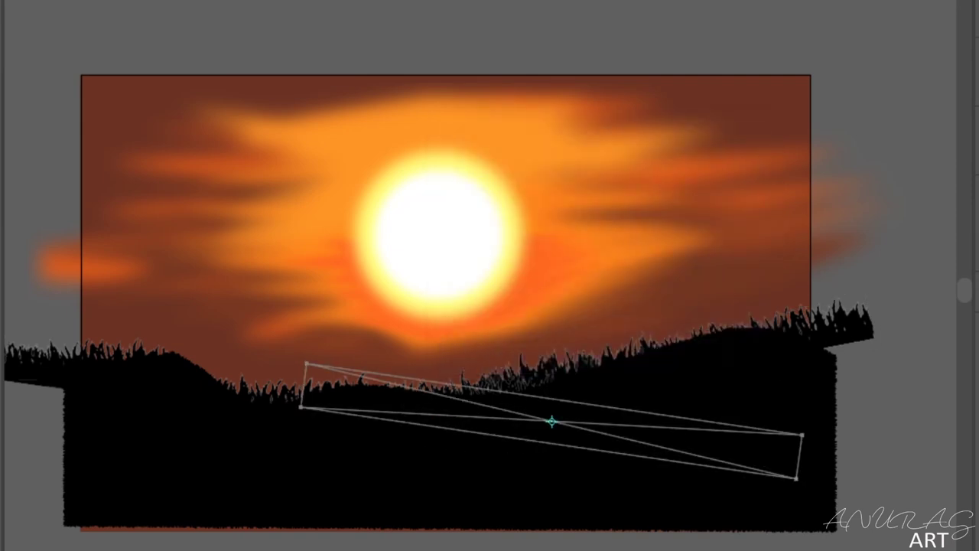
{"action": "mouse_move", "coordinate": [478, 438]}
{"action": "left_mouse_down"}
{"action": "mouse_move", "coordinate": [463, 431]}
{"action": "mouse_move", "coordinate": [476, 430]}
{"action": "left_mouse_up"}
{"action": "left_click", "coordinate": [898, 391]}
- Move the left grass strip down and slant it, then shift it onto the right-hand hill
{"action": "left_click", "coordinate": [115, 382]}
{"action": "left_click_drag", "start_coordinate": [153, 355], "coordinate": [298, 386]}
{"action": "mouse_move", "coordinate": [482, 432]}
{"action": "left_mouse_down"}
{"action": "mouse_move", "coordinate": [228, 409]}
{"action": "mouse_move", "coordinate": [393, 457]}
{"action": "left_mouse_up"}
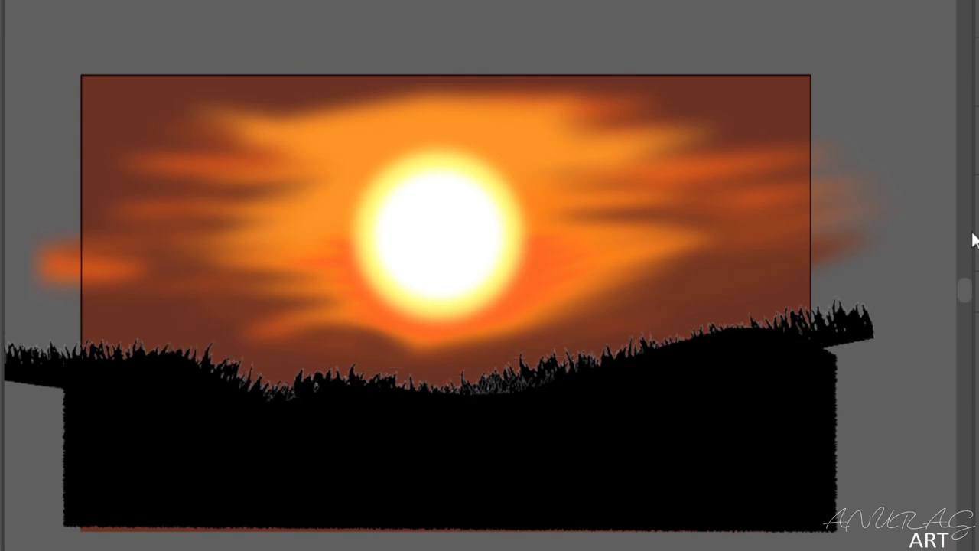
{"action": "left_click", "coordinate": [546, 390]}
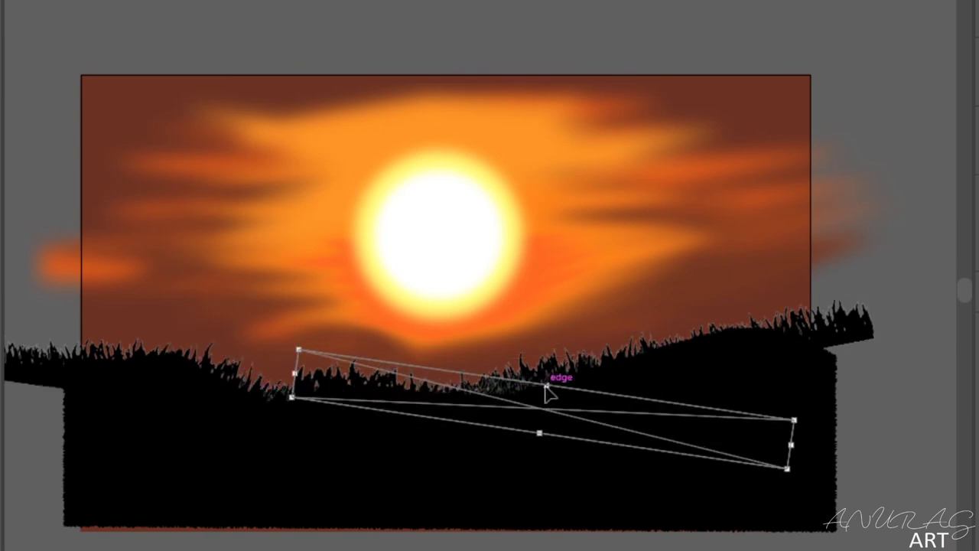
{"action": "left_click_drag", "start_coordinate": [546, 390], "coordinate": [670, 334]}
{"action": "left_click", "coordinate": [929, 265]}
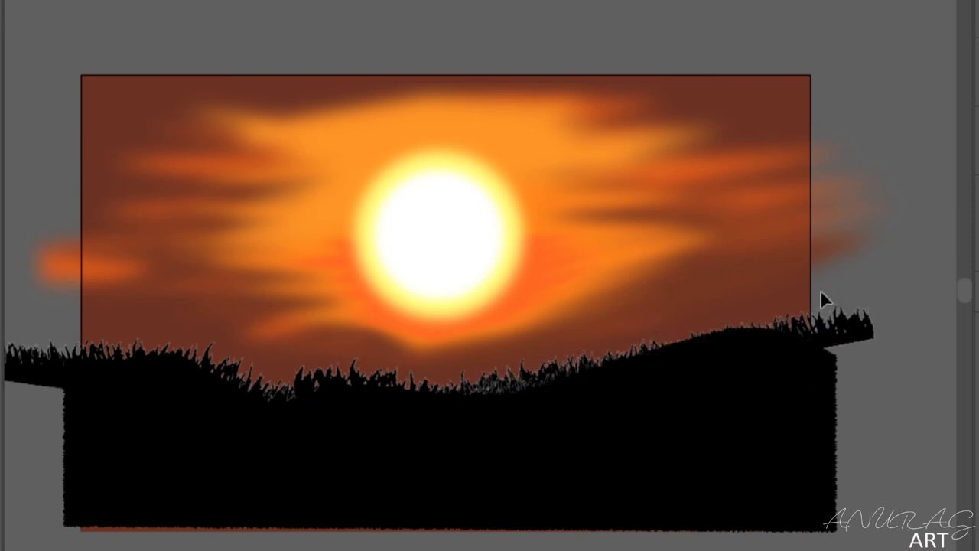
- Select the hill with all grass strips and lower the whole group slightly
{"action": "left_click", "coordinate": [787, 466]}
{"action": "key", "text": "ctrl+a"}
{"action": "left_click_drag", "start_coordinate": [815, 405], "coordinate": [820, 425]}
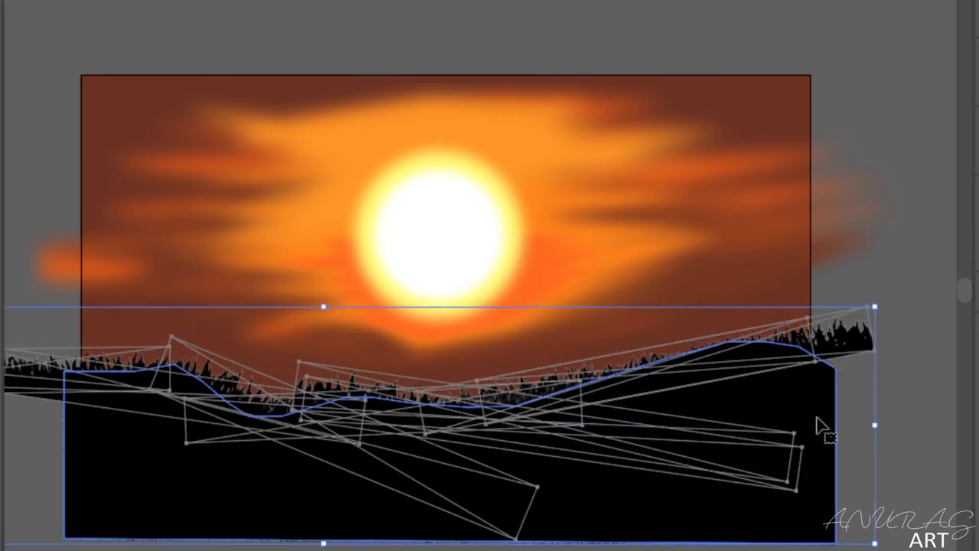
{"action": "left_click", "coordinate": [895, 264]}
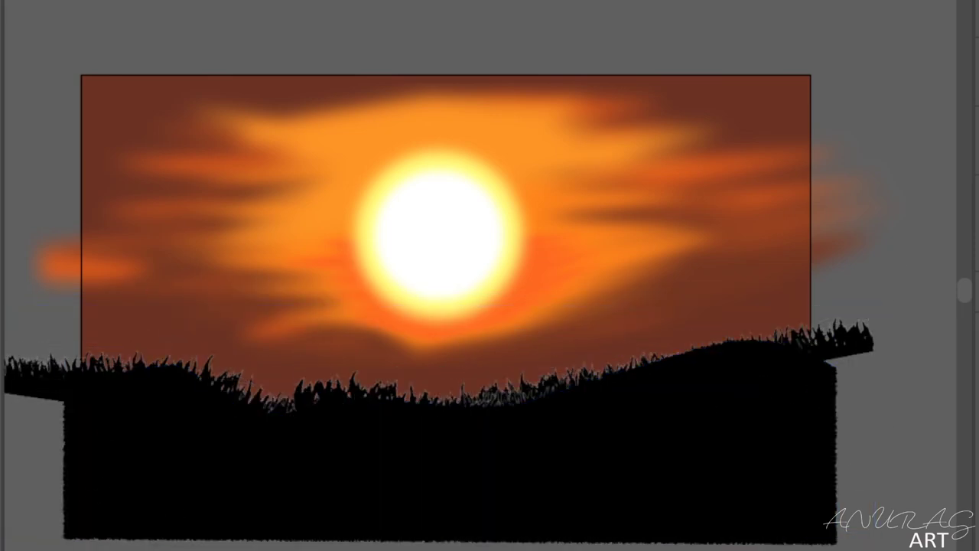
- Paste the black tree silhouette into the scene
{"action": "left_click", "coordinate": [810, 301]}
{"action": "right_click", "coordinate": [809, 301]}
{"action": "left_click", "coordinate": [918, 132]}
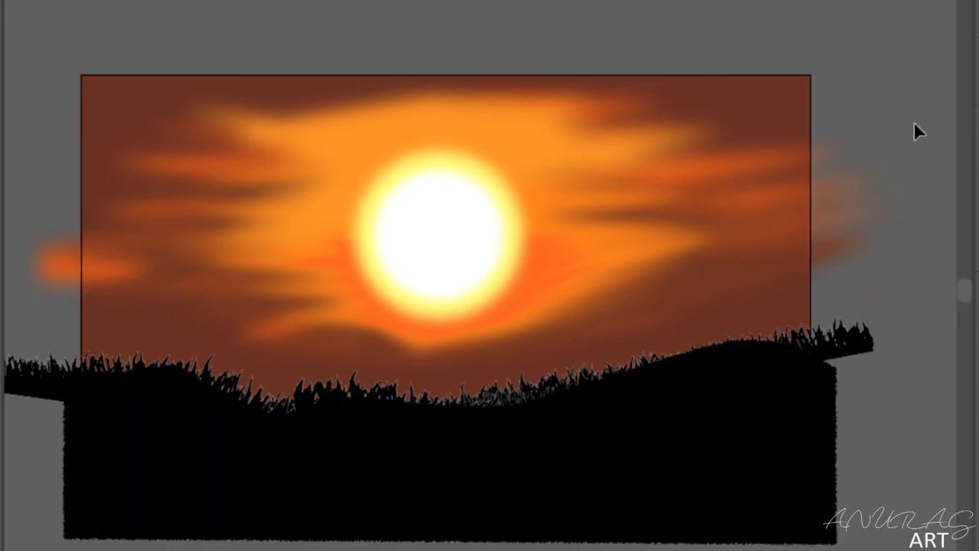
{"action": "left_click", "coordinate": [522, 195]}
- Move the tree onto the right hill, tilt and straighten it, then paste the bird flock
{"action": "left_click", "coordinate": [927, 296]}
{"action": "mouse_move", "coordinate": [738, 289]}
{"action": "left_mouse_down"}
{"action": "mouse_move", "coordinate": [738, 235]}
{"action": "mouse_move", "coordinate": [849, 260]}
{"action": "left_mouse_up"}
{"action": "left_click", "coordinate": [926, 240]}
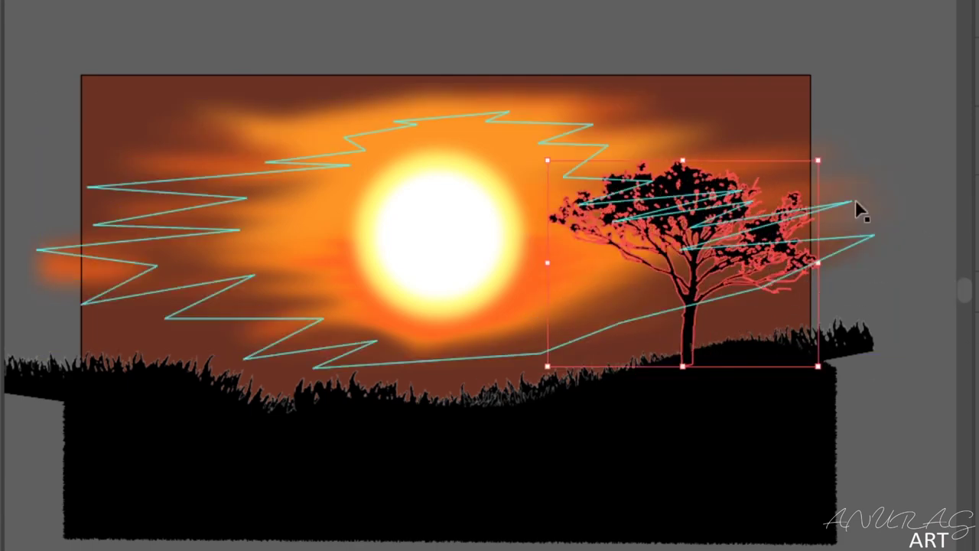
{"action": "left_click_drag", "start_coordinate": [825, 157], "coordinate": [819, 145]}
{"action": "left_click_drag", "start_coordinate": [788, 243], "coordinate": [755, 249]}
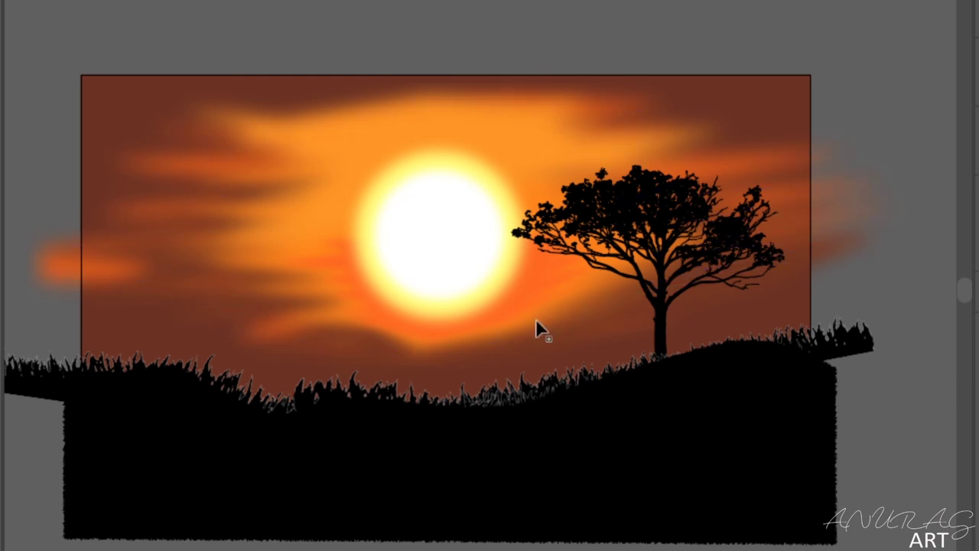
{"action": "key", "text": "ctrl+v"}
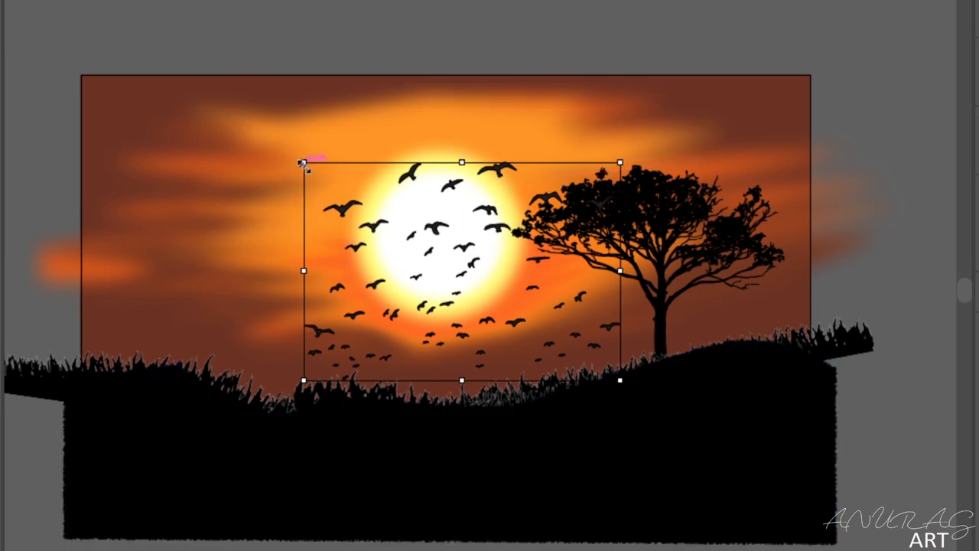
- Shrink and stretch the bird flock wide across the upper sky, then drag a bush onto the left hill
{"action": "left_click_drag", "start_coordinate": [304, 162], "coordinate": [394, 225]}
{"action": "left_click_drag", "start_coordinate": [508, 314], "coordinate": [411, 227]}
{"action": "left_click_drag", "start_coordinate": [296, 216], "coordinate": [140, 184]}
{"action": "left_click_drag", "start_coordinate": [619, 188], "coordinate": [748, 183]}
{"action": "left_click", "coordinate": [444, 289]}
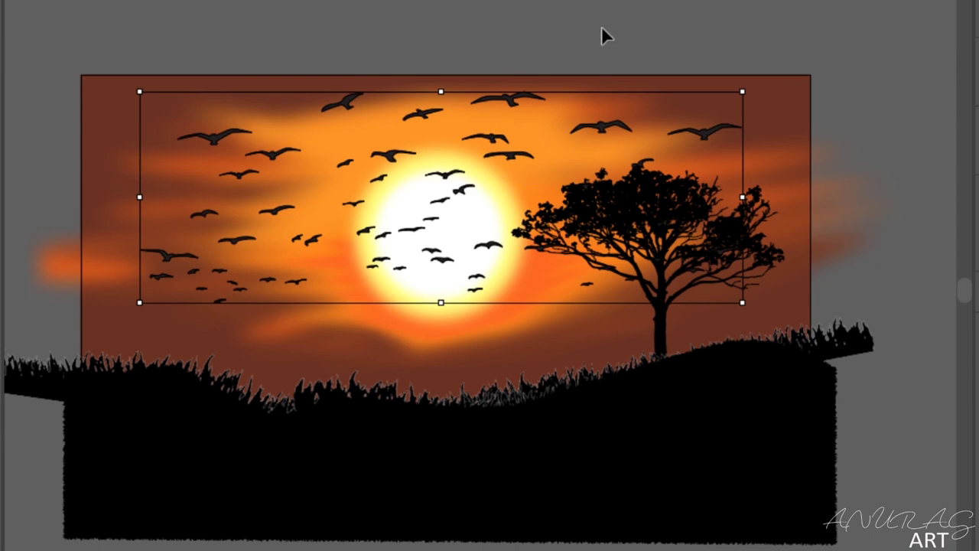
{"action": "mouse_move", "coordinate": [517, 109]}
{"action": "left_mouse_down"}
{"action": "mouse_move", "coordinate": [375, 130]}
{"action": "mouse_move", "coordinate": [262, 130]}
{"action": "left_mouse_up"}
{"action": "left_click", "coordinate": [565, 48]}
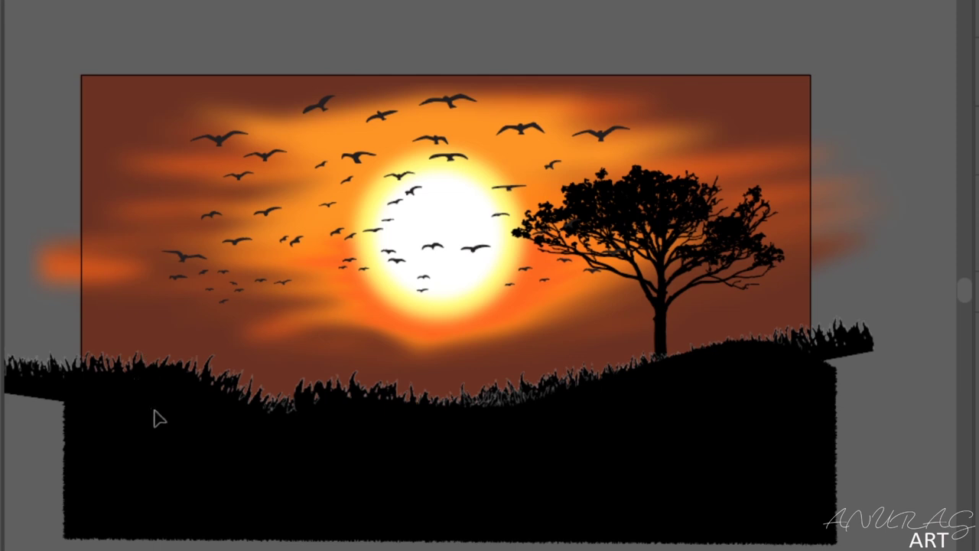
{"action": "left_click_drag", "start_coordinate": [133, 373], "coordinate": [153, 415]}
{"action": "left_click_drag", "start_coordinate": [130, 340], "coordinate": [119, 354]}
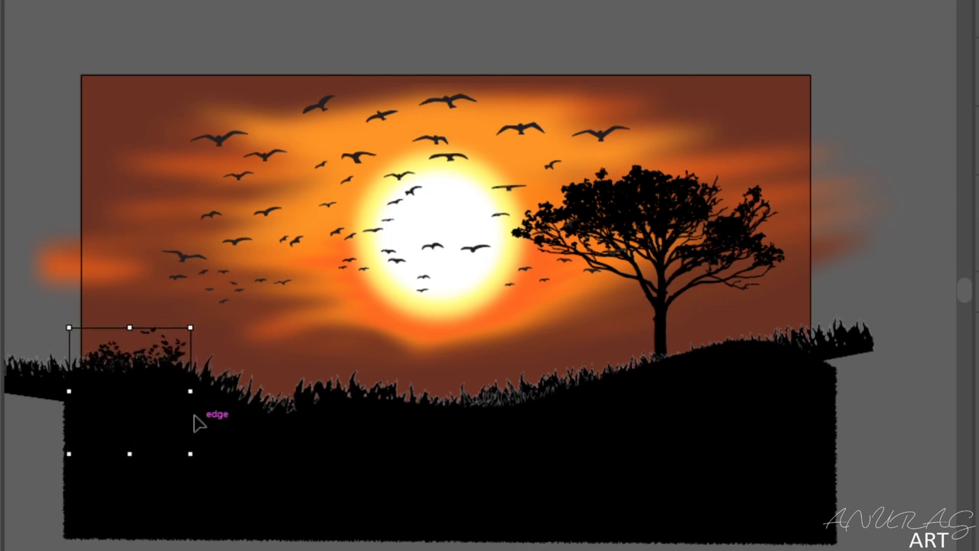
- Raise the bush above the grass on the left end of the hill
{"action": "left_click_drag", "start_coordinate": [120, 359], "coordinate": [122, 282]}
{"action": "left_click", "coordinate": [26, 208]}
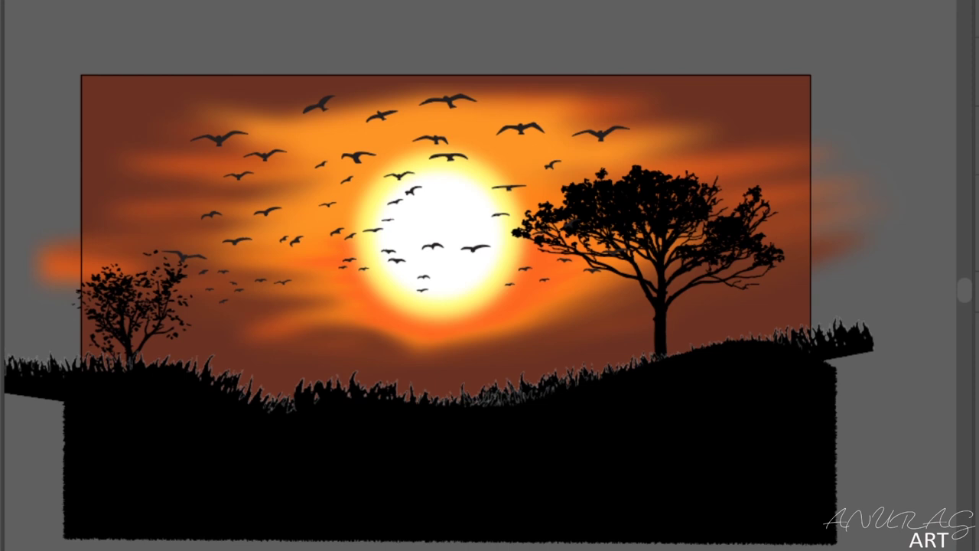
{"action": "left_click", "coordinate": [140, 307]}
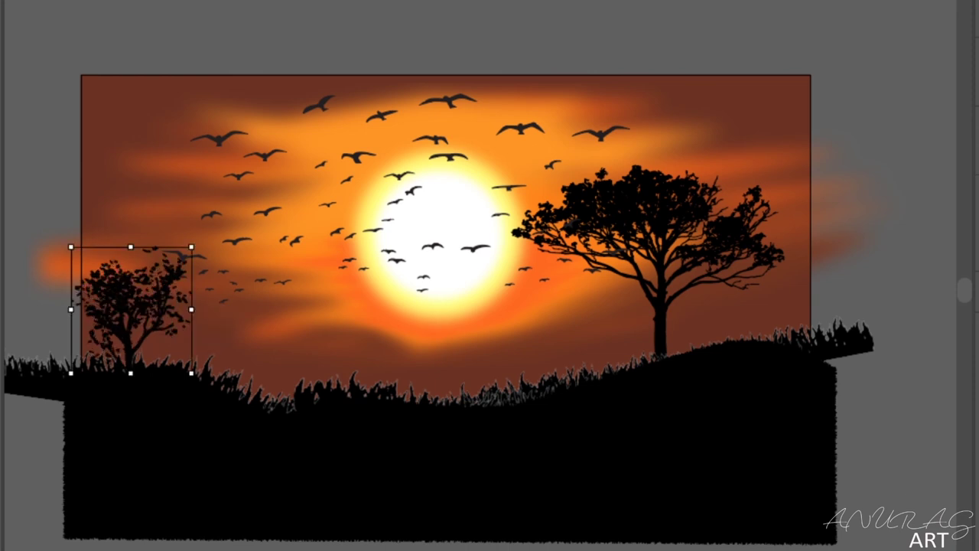
{"action": "left_click", "coordinate": [912, 483]}
{"action": "left_click", "coordinate": [134, 309]}
- Duplicate the bush with Transform Copy and place the copy beside the original
{"action": "key", "text": "r"}
{"action": "key", "text": "Return"}
{"action": "left_click", "coordinate": [520, 331]}
{"action": "key", "text": "v"}
{"action": "mouse_move", "coordinate": [122, 305]}
{"action": "left_mouse_down"}
{"action": "mouse_move", "coordinate": [192, 332]}
{"action": "mouse_move", "coordinate": [260, 321]}
{"action": "left_mouse_up"}
{"action": "key", "text": "r"}
{"action": "left_click", "coordinate": [175, 346], "text": "alt"}
{"action": "key", "text": "Return"}
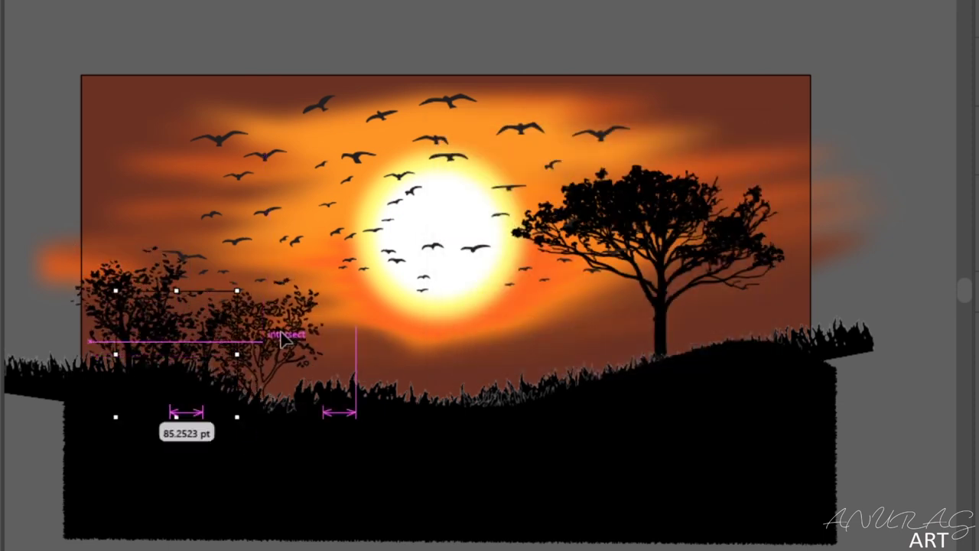
{"action": "left_click", "coordinate": [87, 42]}
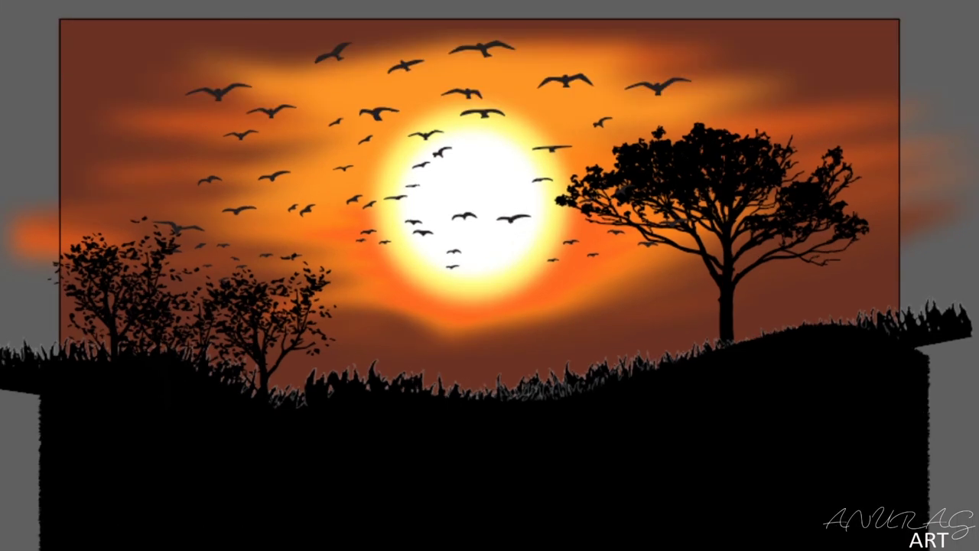